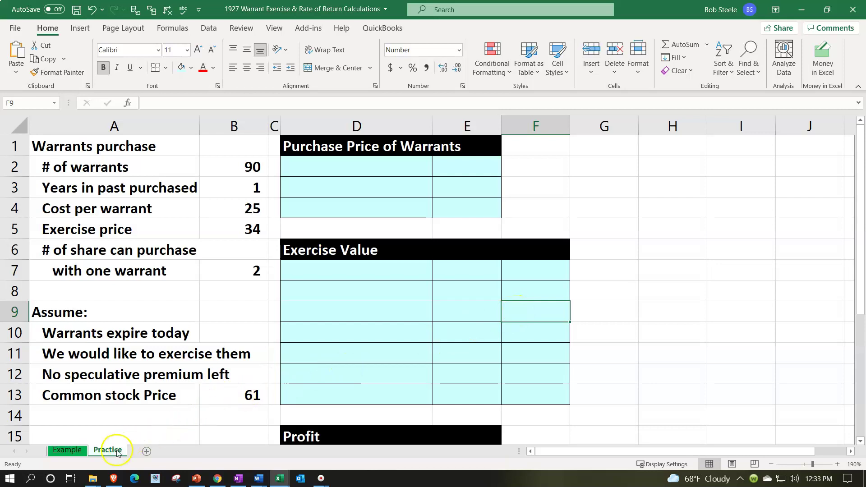
Step: Switch to the Practice sheet and point out cell A8 and the Exercise Value table
{"action": "left_click", "coordinate": [81, 451]}
{"action": "left_click", "coordinate": [88, 300]}
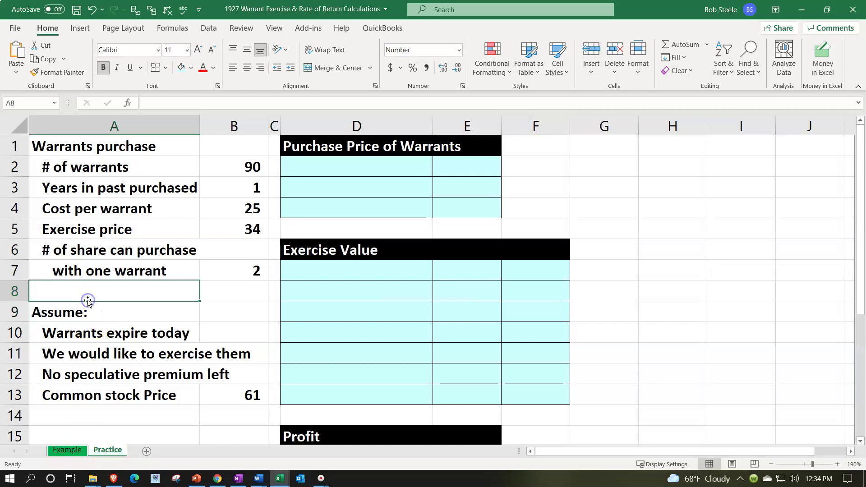
{"action": "left_click", "coordinate": [310, 293]}
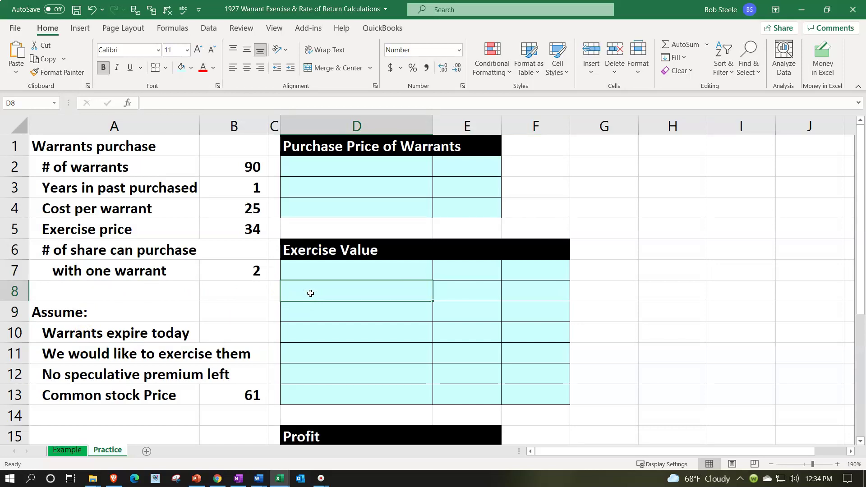
{"action": "left_click", "coordinate": [319, 293]}
Step: Review the warrant inputs: 90 warrants, years since purchase, cost per warrant, exercise price 34
{"action": "left_click", "coordinate": [240, 168]}
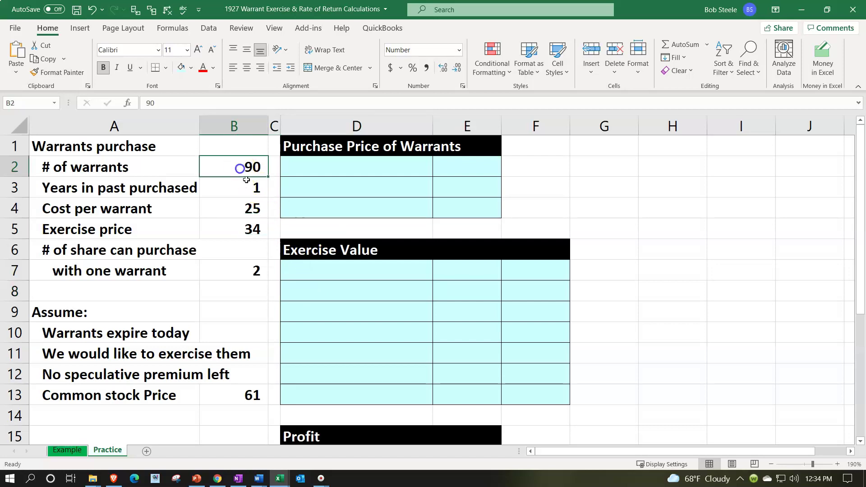
{"action": "key", "text": "Down"}
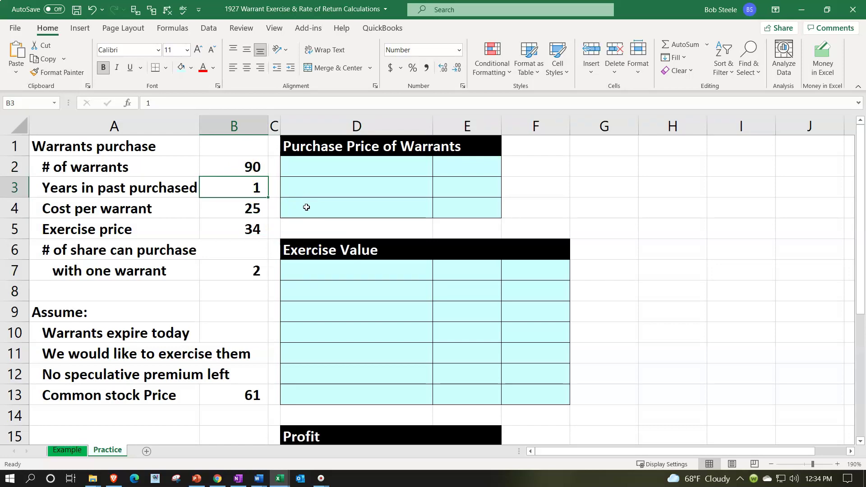
{"action": "key", "text": "Down"}
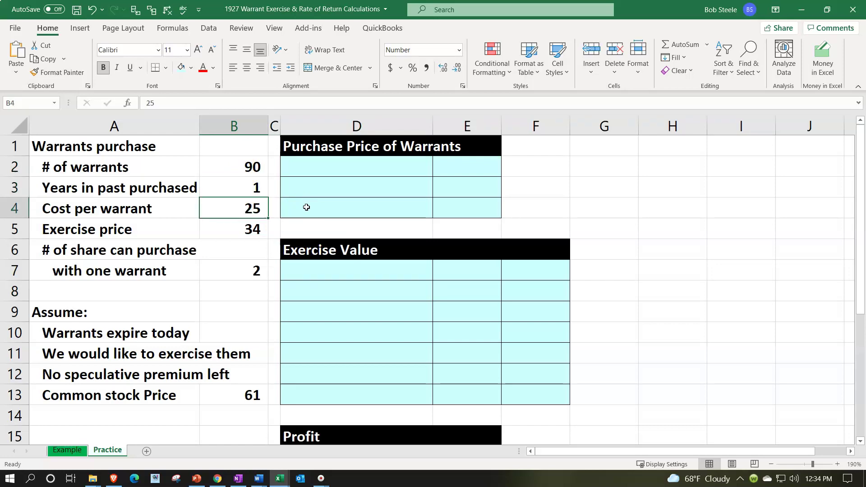
{"action": "key", "text": "Down"}
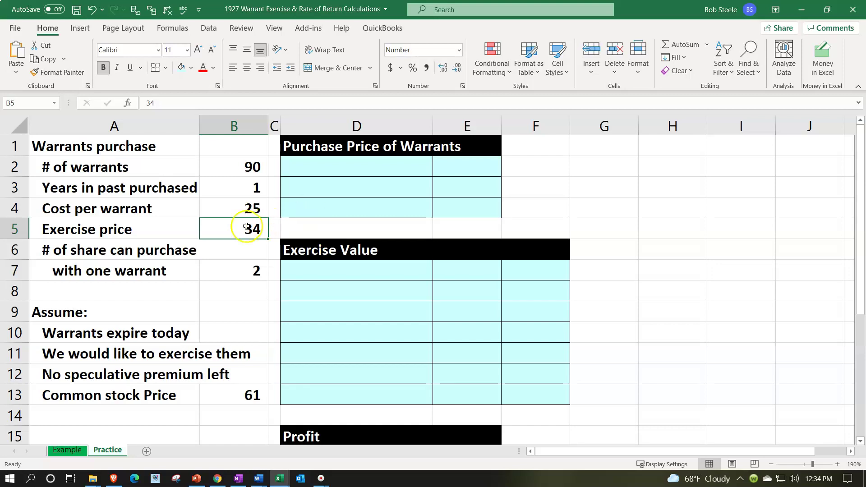
Step: Change the A6 label from 'share' to '# of shares can purchase'
{"action": "double_click", "coordinate": [107, 250]}
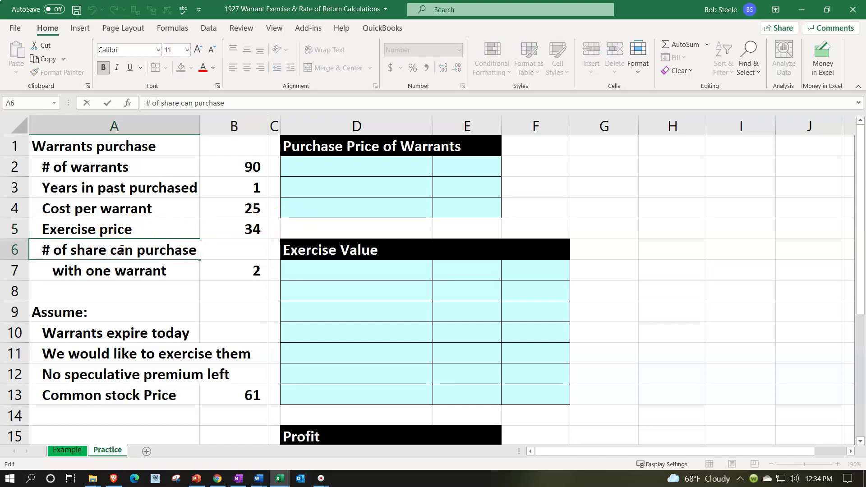
{"action": "type", "text": "s"}
{"action": "key", "text": "Return"}
{"action": "key", "text": "Right"}
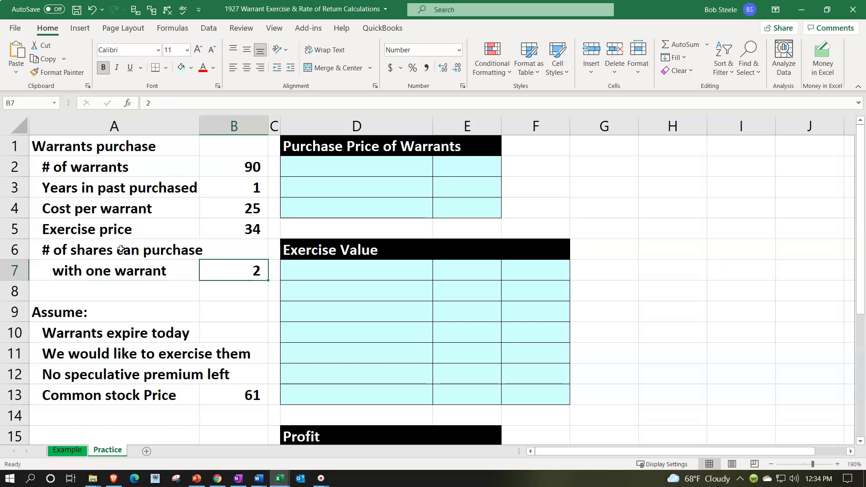
{"action": "key", "text": "Up"}
{"action": "key", "text": "Up"}
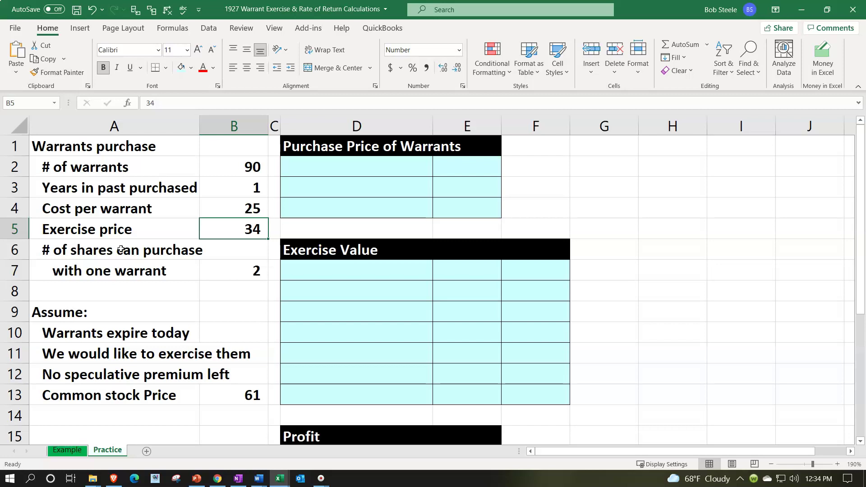
{"action": "key", "text": "Down"}
{"action": "key", "text": "Down"}
{"action": "key", "text": "Down"}
{"action": "key", "text": "Down"}
{"action": "key", "text": "Down"}
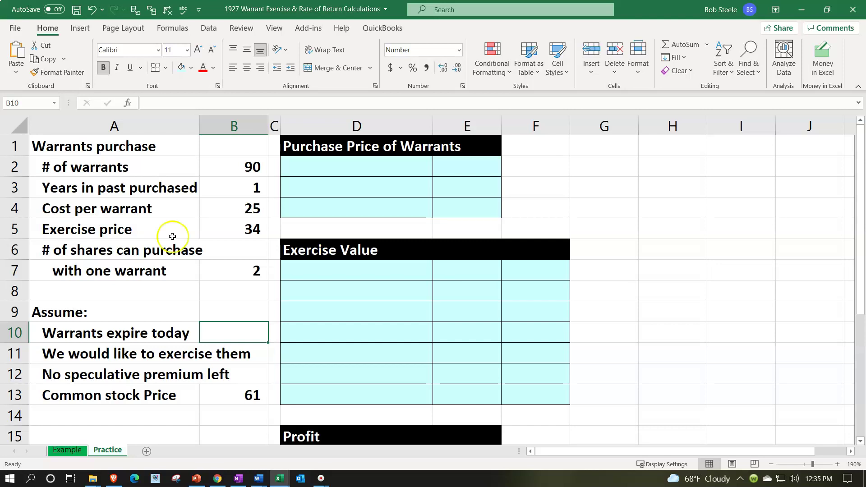
{"action": "left_click", "coordinate": [351, 182]}
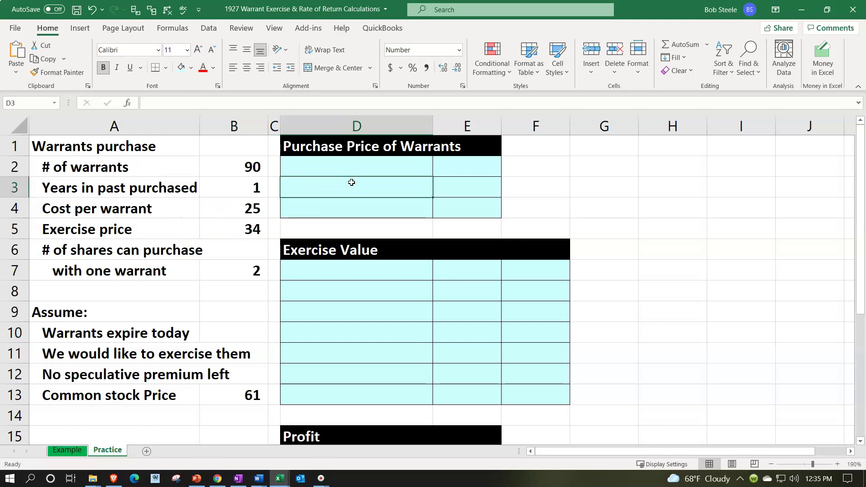
{"action": "scroll", "coordinate": [352, 182], "scroll_direction": "down", "scroll_amount": 1}
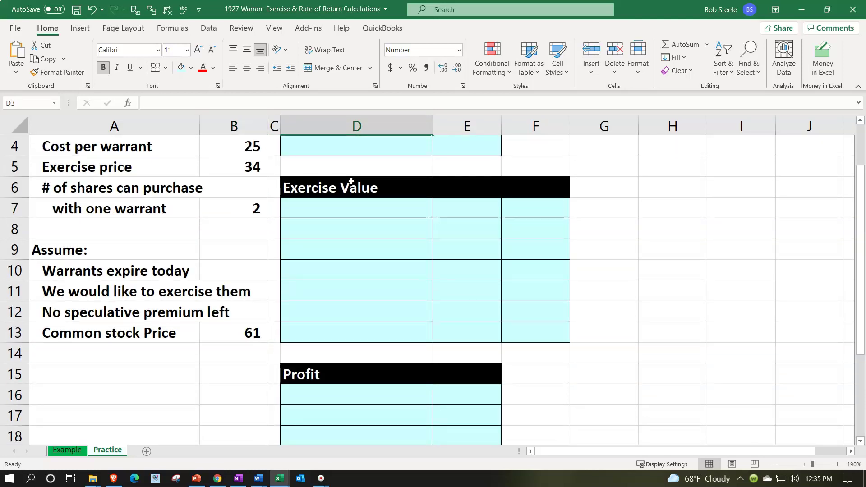
{"action": "scroll", "coordinate": [381, 299], "scroll_direction": "down", "scroll_amount": 3}
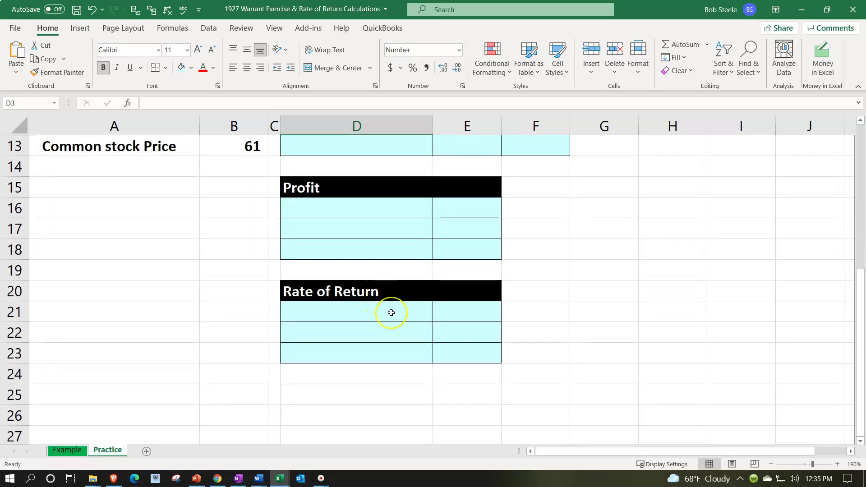
{"action": "scroll", "coordinate": [391, 312], "scroll_direction": "up", "scroll_amount": 2}
{"action": "scroll", "coordinate": [390, 312], "scroll_direction": "up", "scroll_amount": 2}
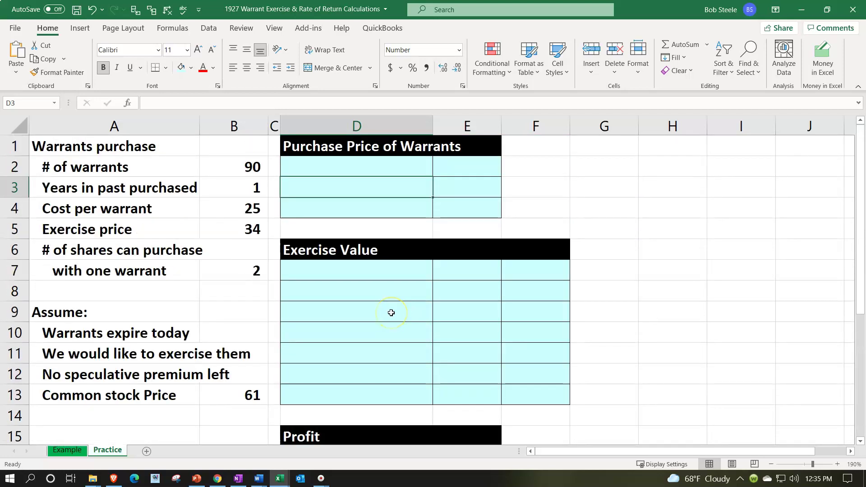
Step: Link D2 and E2 to the # of warrants label and its value 90
{"action": "left_click", "coordinate": [349, 170]}
{"action": "type", "text": "="}
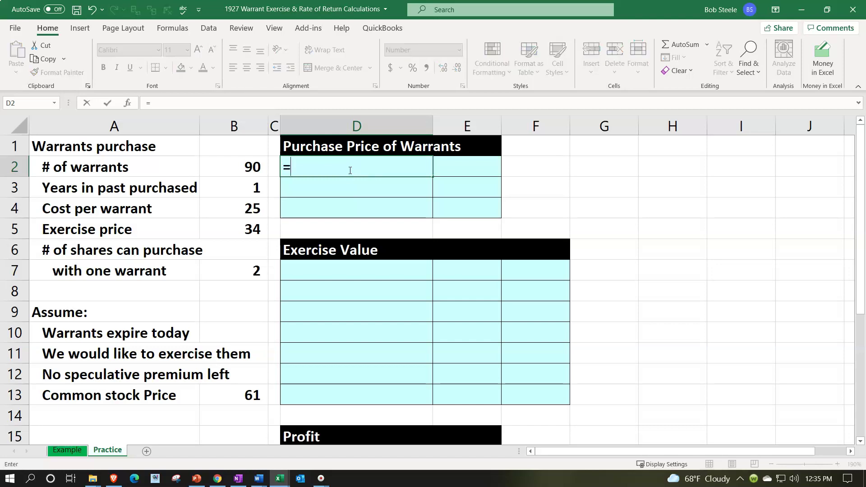
{"action": "key", "text": "Left"}
{"action": "key", "text": "Left"}
{"action": "key", "text": "Left"}
{"action": "key", "text": "Tab"}
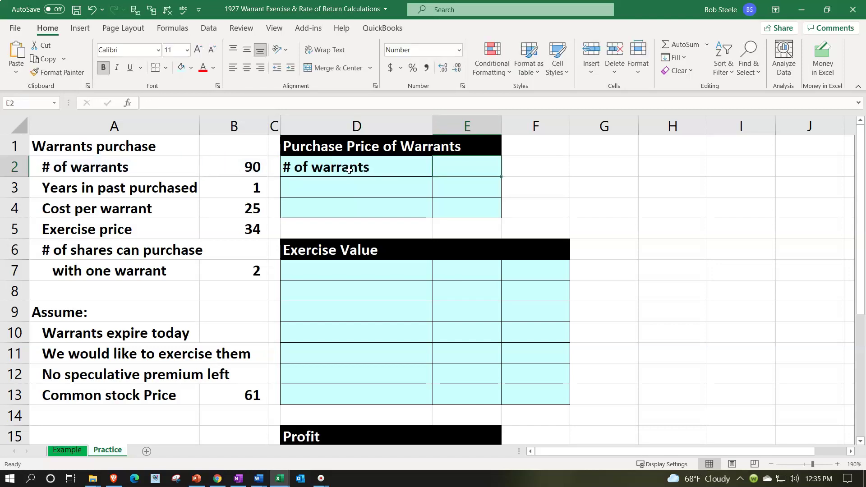
{"action": "type", "text": "="}
{"action": "key", "text": "Left"}
{"action": "key", "text": "Left"}
{"action": "key", "text": "Left"}
{"action": "key", "text": "Return"}
Step: Link D3 and E3 to the Cost per warrant label and 25, underlining the 25
{"action": "type", "text": "+"}
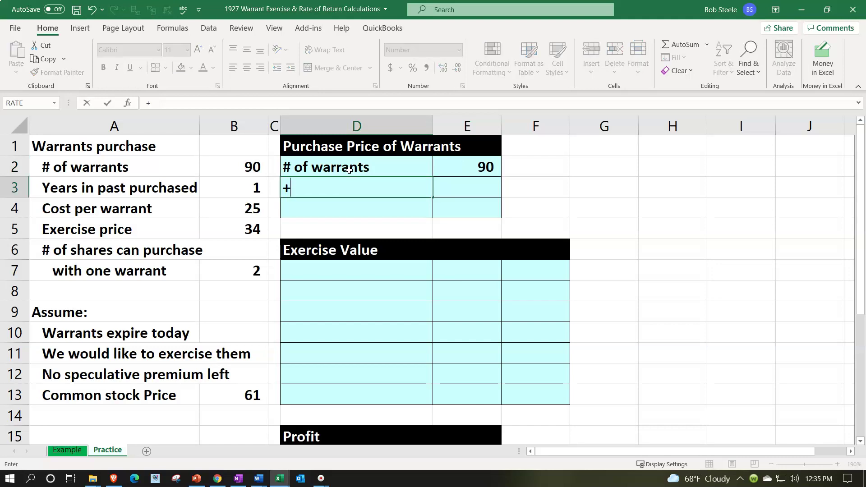
{"action": "key", "text": "Down"}
{"action": "key", "text": "Down"}
{"action": "key", "text": "Left"}
{"action": "key", "text": "Left"}
{"action": "key", "text": "Left"}
{"action": "key", "text": "Up"}
{"action": "key", "text": "Tab"}
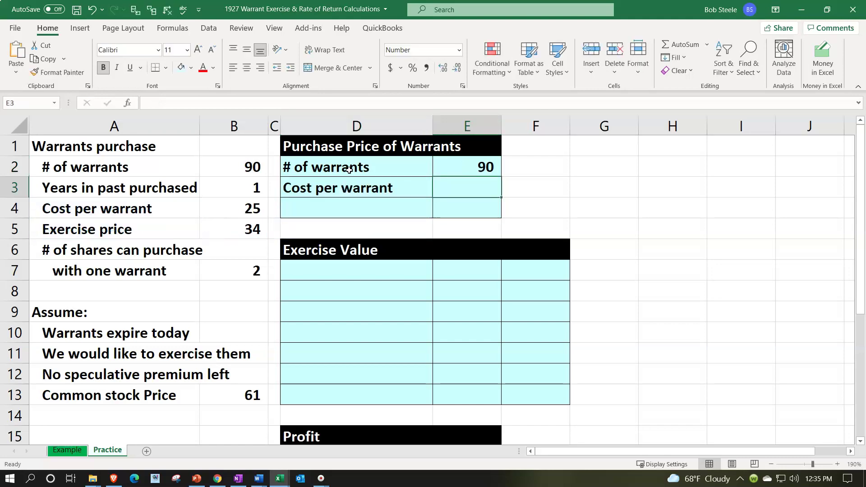
{"action": "type", "text": "+"}
{"action": "key", "text": "Left"}
{"action": "key", "text": "Left"}
{"action": "key", "text": "Left"}
{"action": "key", "text": "Down"}
{"action": "key", "text": "Return"}
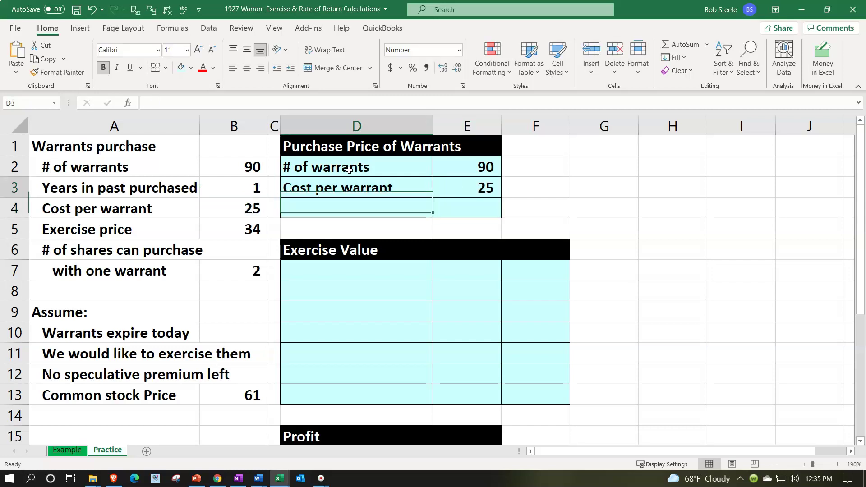
{"action": "key", "text": "Up"}
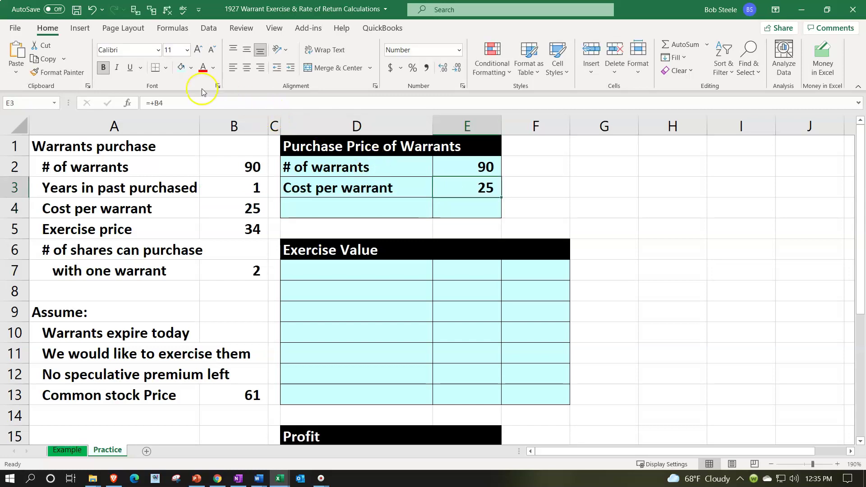
{"action": "left_click", "coordinate": [133, 70]}
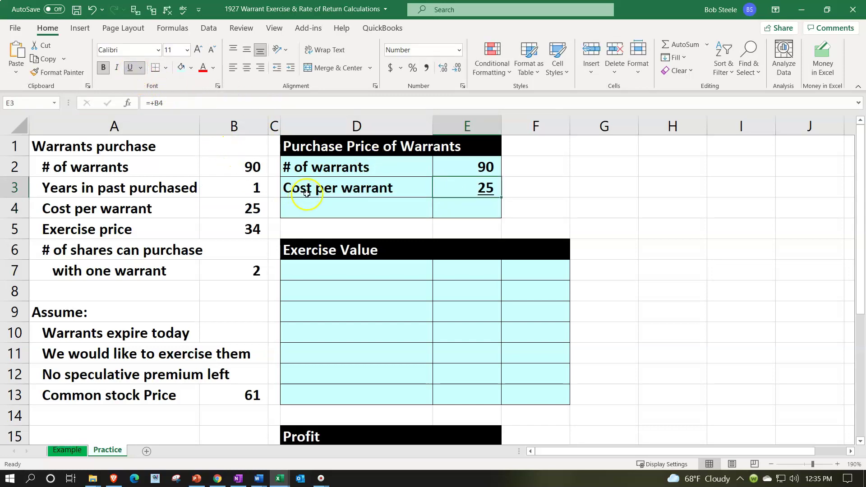
Step: Label D4 'Warrant total cost' and enter =E2*E3 in E4, giving 2,250
{"action": "left_click", "coordinate": [318, 207]}
{"action": "type", "text": "W"}
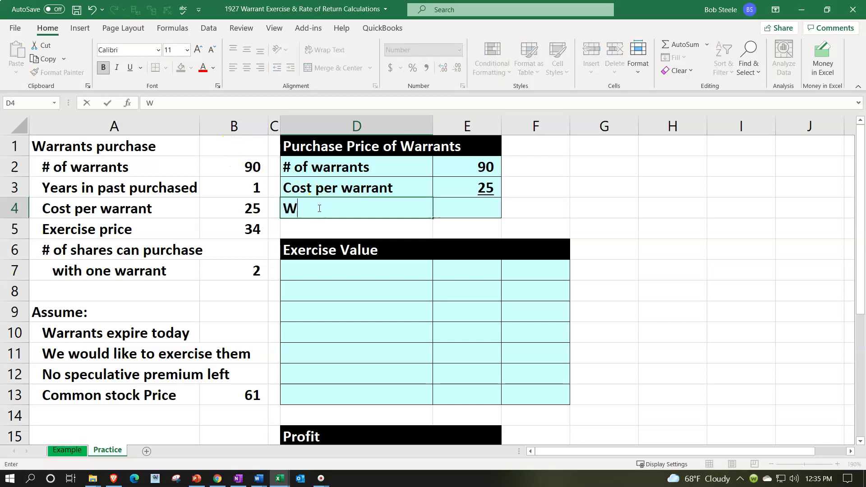
{"action": "type", "text": "arrant total cost"}
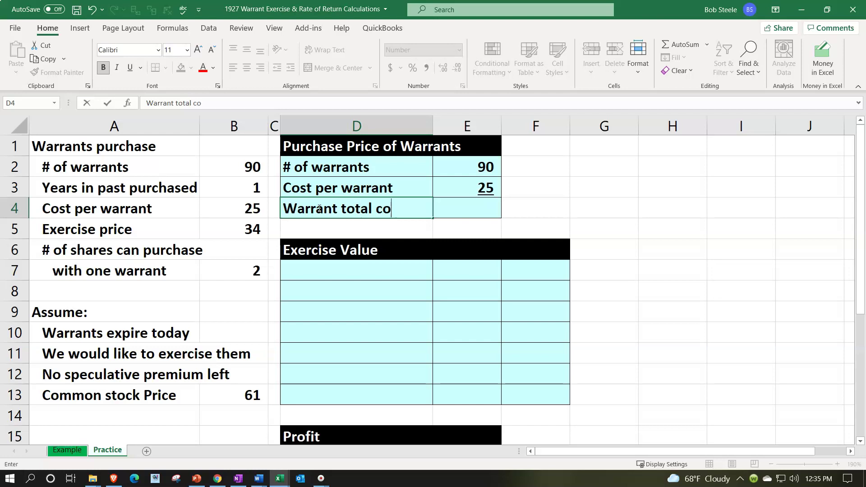
{"action": "key", "text": "Tab"}
{"action": "type", "text": "="}
{"action": "key", "text": "Up"}
{"action": "key", "text": "Up"}
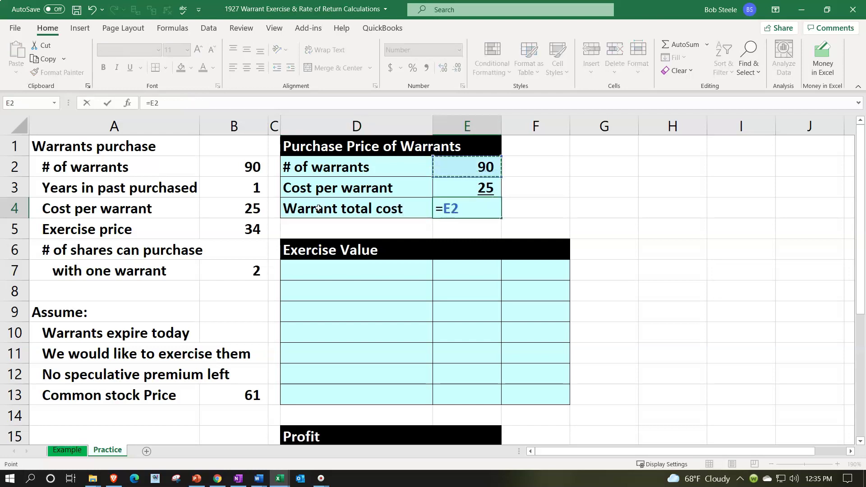
{"action": "type", "text": "*"}
{"action": "key", "text": "Up"}
{"action": "key", "text": "Return"}
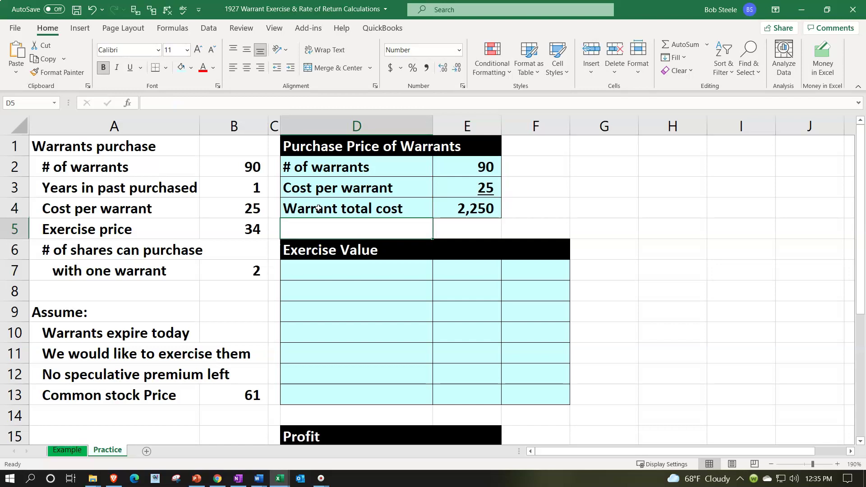
Step: Fill D7:E7 with =D2 and =E2, showing the # of warrants and 90
{"action": "key", "text": "Down"}
{"action": "key", "text": "Down"}
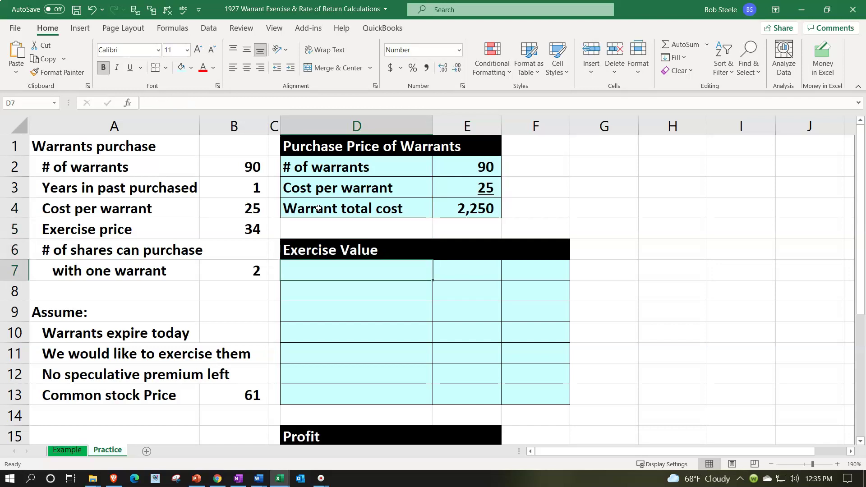
{"action": "type", "text": "="}
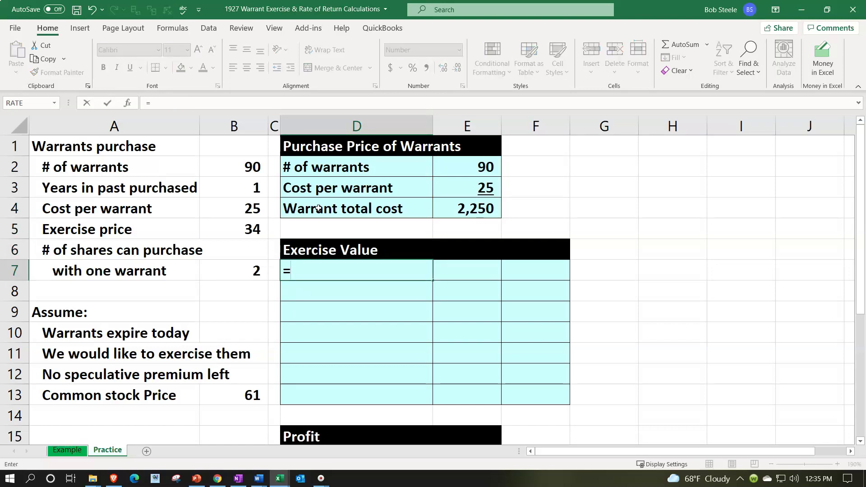
{"action": "key", "text": "Up"}
{"action": "key", "text": "Up"}
{"action": "key", "text": "Up"}
{"action": "key", "text": "Up"}
{"action": "key", "text": "Up"}
{"action": "key", "text": "Tab"}
{"action": "type", "text": "+"}
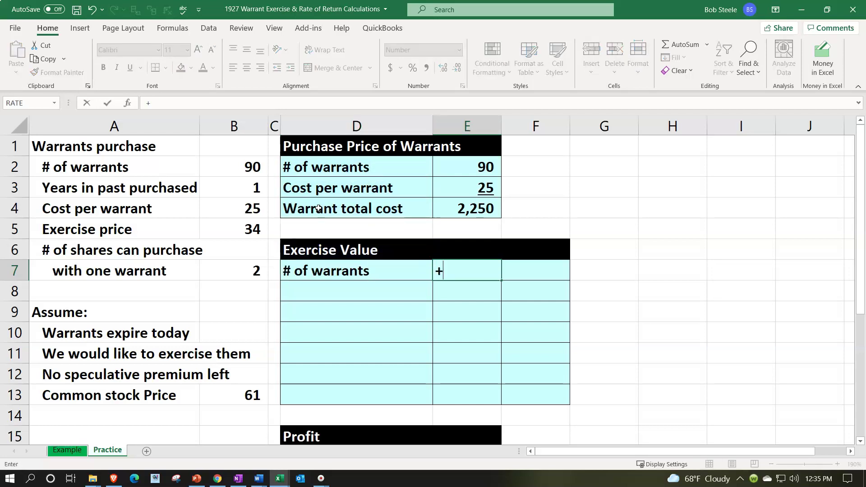
{"action": "key", "text": "Up"}
{"action": "key", "text": "Up"}
{"action": "key", "text": "Up"}
{"action": "key", "text": "Up"}
{"action": "key", "text": "Up"}
{"action": "key", "text": "Return"}
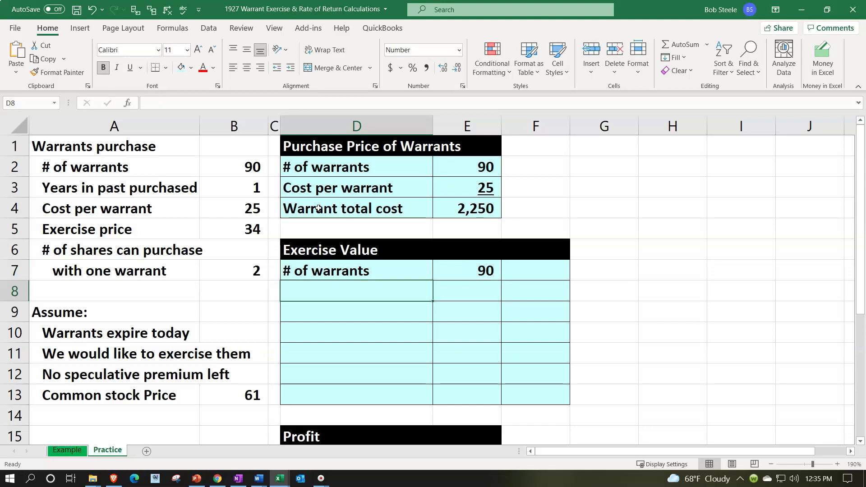
Step: Add the '# of shares per warrant' label with =B7 in E8, showing an underlined 2
{"action": "type", "text": "# "}
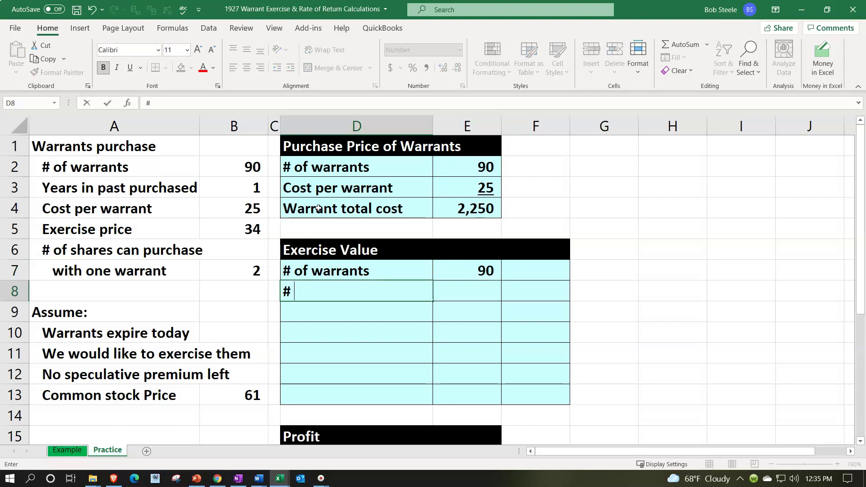
{"action": "type", "text": "of shares per warrant"}
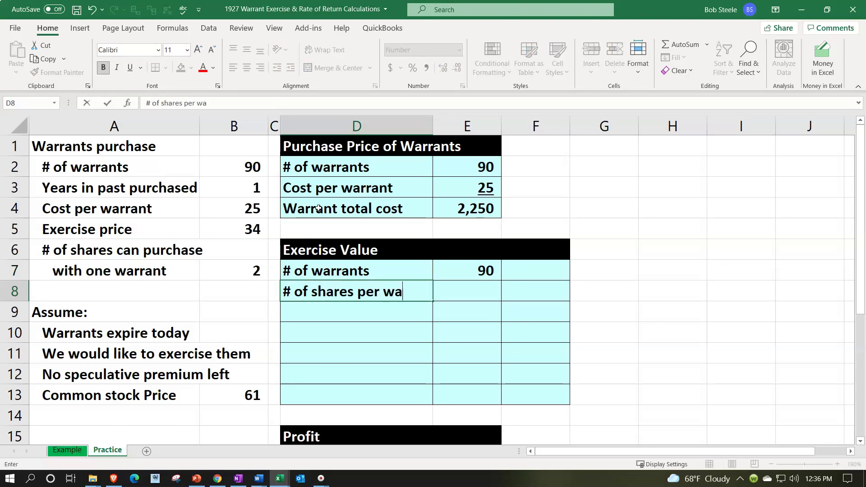
{"action": "key", "text": "Tab"}
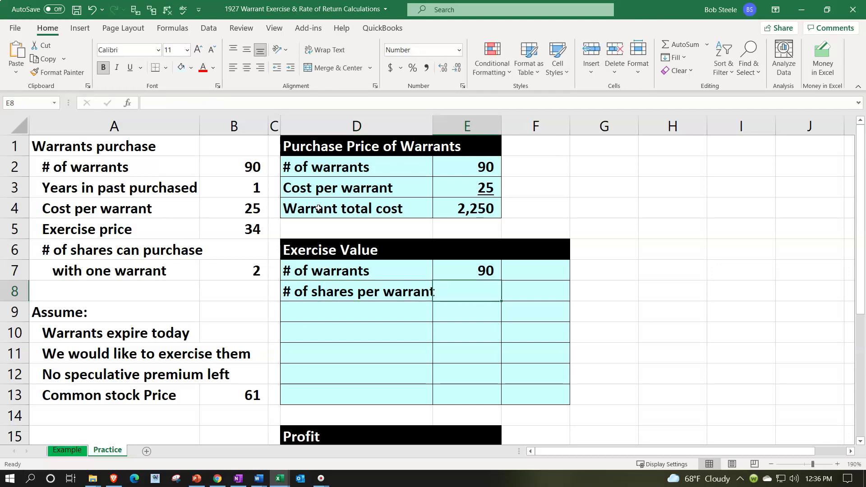
{"action": "type", "text": "="}
{"action": "key", "text": "Left"}
{"action": "key", "text": "Left"}
{"action": "key", "text": "Left"}
{"action": "key", "text": "Up"}
{"action": "key", "text": "shift+Tab"}
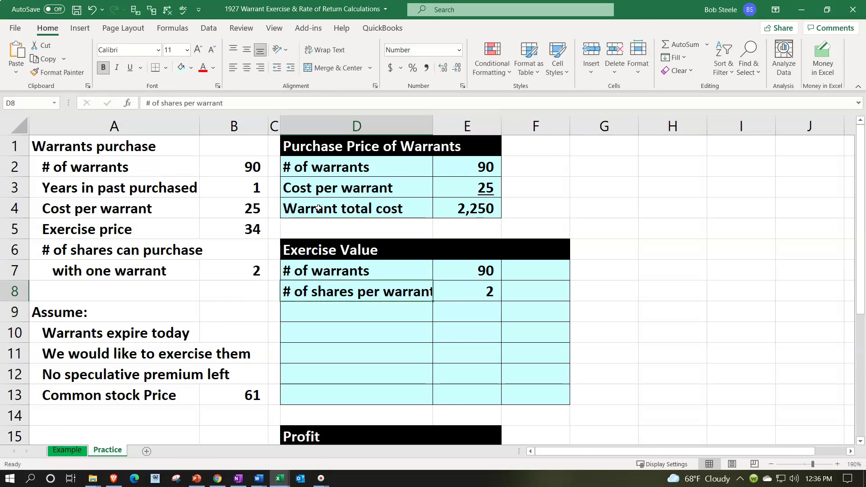
{"action": "key", "text": "Right"}
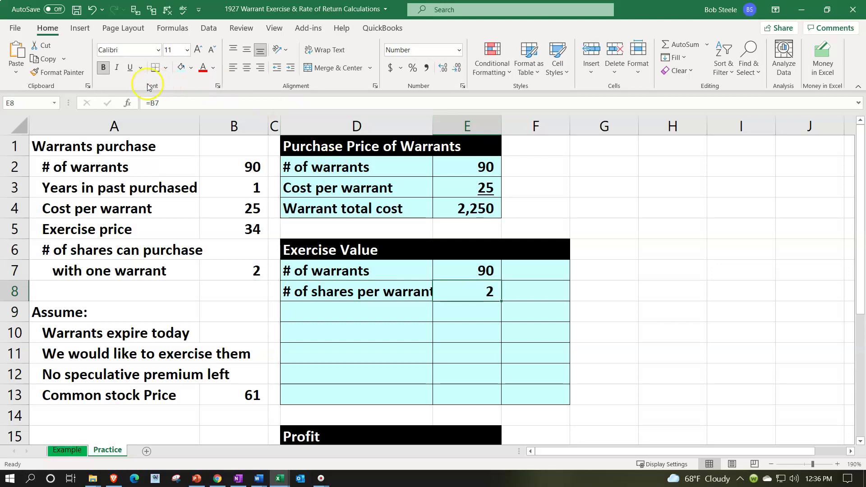
{"action": "left_click", "coordinate": [130, 68]}
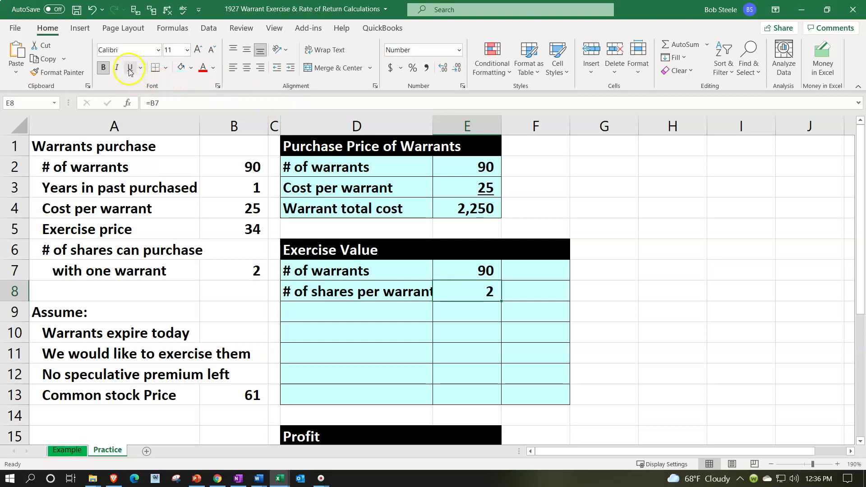
Step: Add an indented 'Total shares' label in D9 with =E7*E8 in F9, giving 180
{"action": "left_click", "coordinate": [357, 310]}
{"action": "type", "text": "Total shares"}
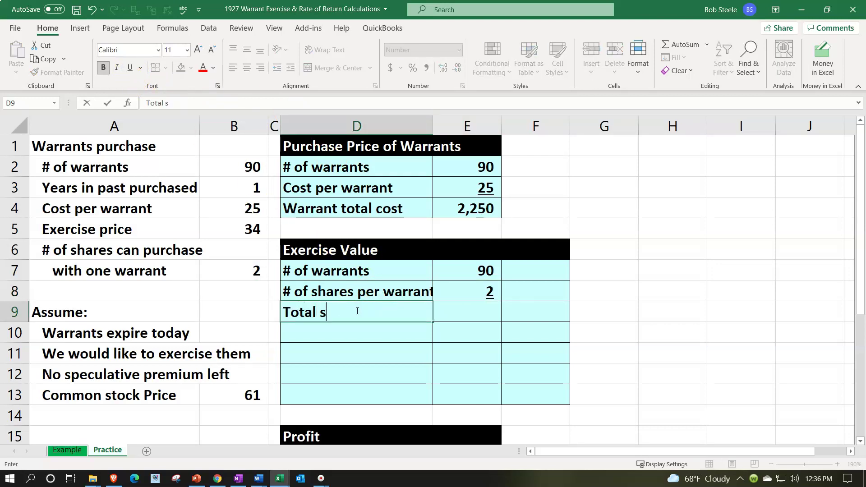
{"action": "key", "text": "Return"}
{"action": "left_click", "coordinate": [356, 310]}
{"action": "left_click", "coordinate": [291, 68]}
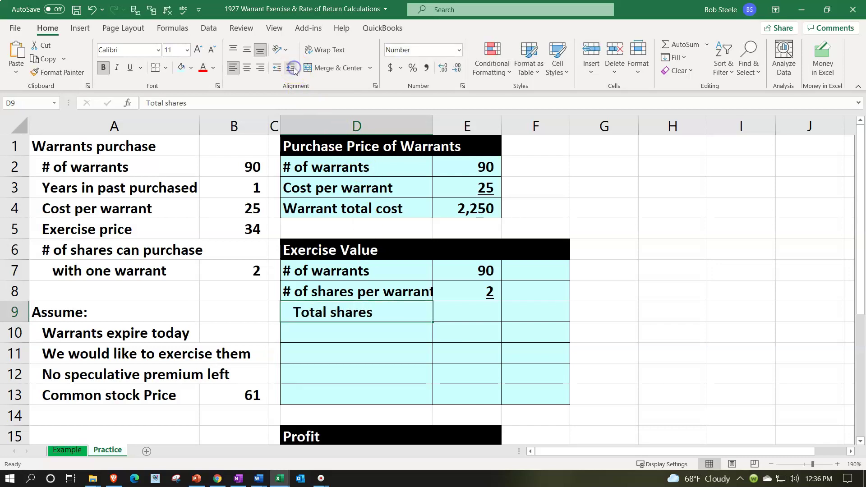
{"action": "key", "text": "Right"}
{"action": "key", "text": "Right"}
{"action": "type", "text": "="}
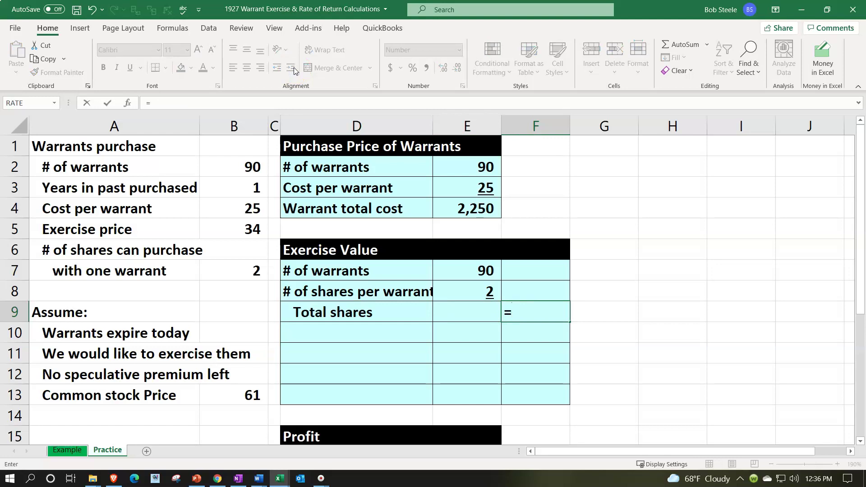
{"action": "key", "text": "Left"}
{"action": "key", "text": "Up"}
{"action": "key", "text": "Up"}
{"action": "type", "text": "*"}
{"action": "key", "text": "Left"}
{"action": "key", "text": "Up"}
{"action": "key", "text": "Return"}
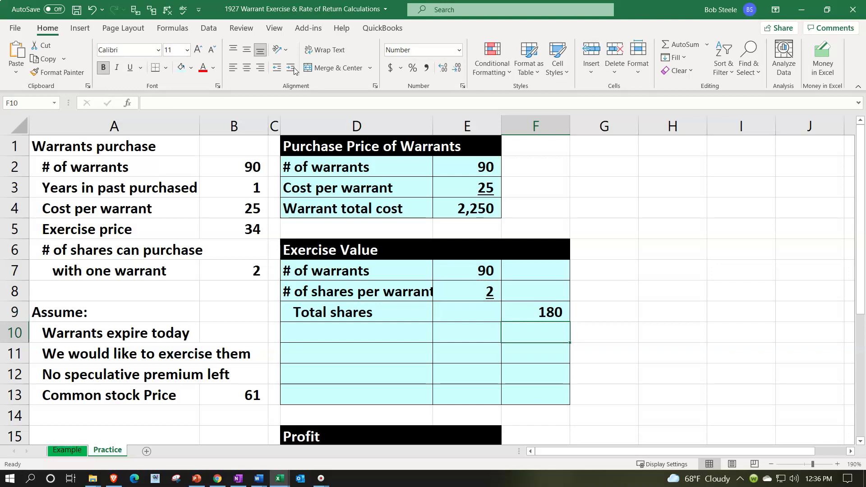
Step: Add a 'Stock price' row in D10 linked to the common stock price, showing 61
{"action": "key", "text": "Left"}
{"action": "key", "text": "Left"}
{"action": "type", "text": "Stock price"}
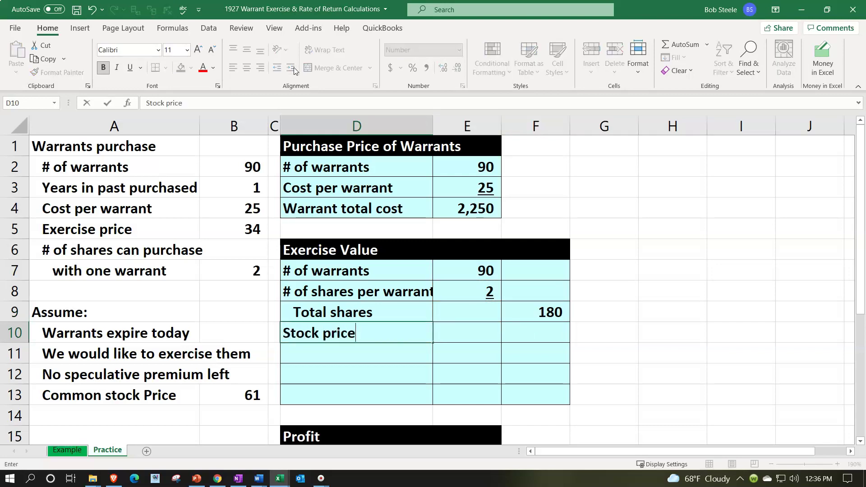
{"action": "key", "text": "Tab"}
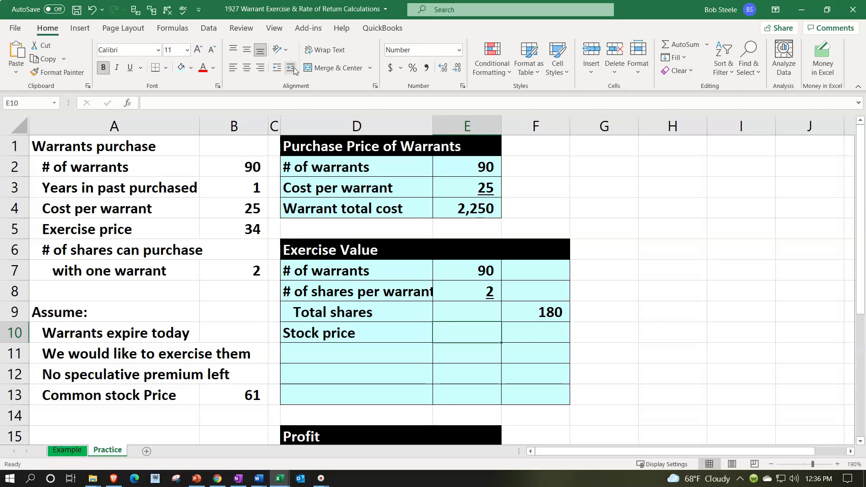
{"action": "type", "text": "="}
{"action": "key", "text": "Left"}
{"action": "key", "text": "Left"}
{"action": "key", "text": "Left"}
{"action": "key", "text": "Down"}
{"action": "key", "text": "Down"}
{"action": "key", "text": "Down"}
{"action": "key", "text": "Return"}
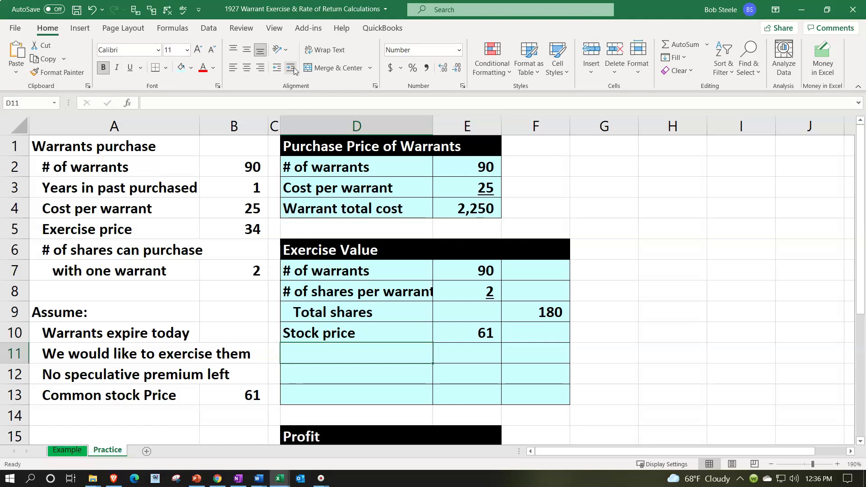
Step: Add an Exercise price row linked to A5 and B5, showing an underlined 34
{"action": "type", "text": "="}
{"action": "key", "text": "Up"}
{"action": "key", "text": "Up"}
{"action": "key", "text": "Up"}
{"action": "key", "text": "Up"}
{"action": "key", "text": "Up"}
{"action": "key", "text": "Up"}
{"action": "key", "text": "Left"}
{"action": "key", "text": "Left"}
{"action": "key", "text": "Left"}
{"action": "key", "text": "Tab"}
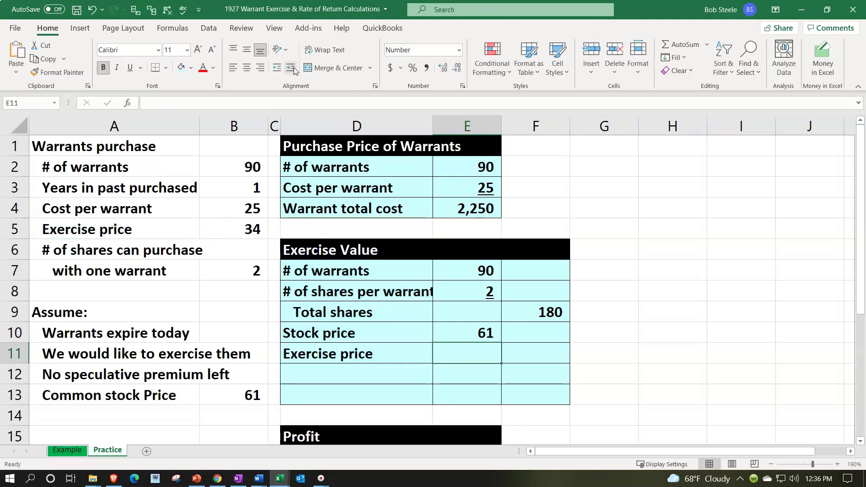
{"action": "type", "text": "="}
{"action": "key", "text": "Left"}
{"action": "key", "text": "Left"}
{"action": "key", "text": "Left"}
{"action": "key", "text": "Up"}
{"action": "key", "text": "Up"}
{"action": "key", "text": "Up"}
{"action": "key", "text": "Up"}
{"action": "key", "text": "Up"}
{"action": "key", "text": "Up"}
{"action": "key", "text": "Return"}
{"action": "key", "text": "Up"}
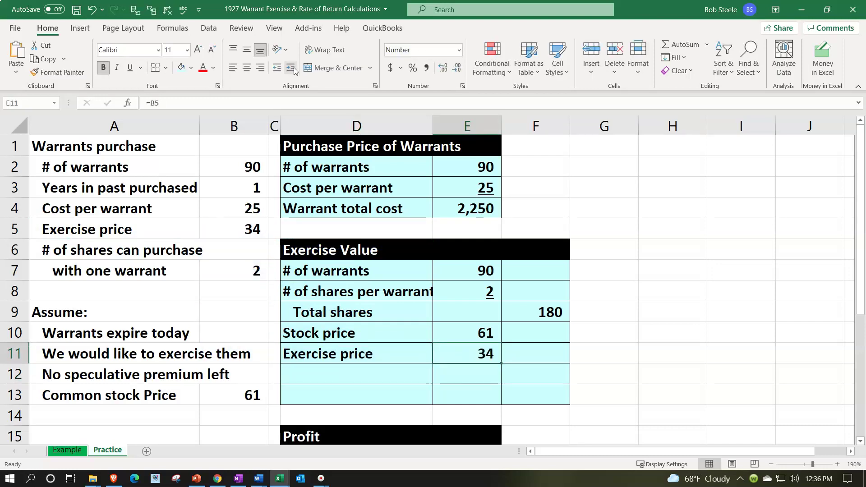
{"action": "left_click", "coordinate": [130, 68]}
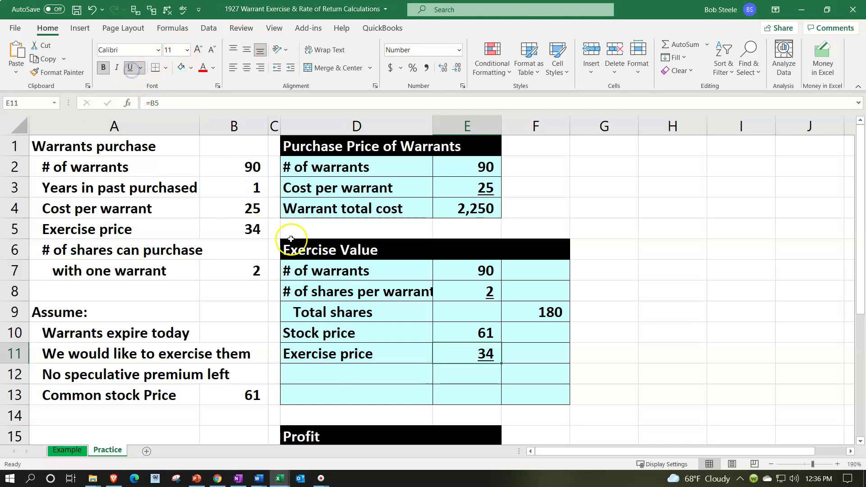
Step: Label D12 'Difference' and enter =E10-E11 in F12, giving 27
{"action": "left_click", "coordinate": [373, 380]}
{"action": "type", "text": "D"}
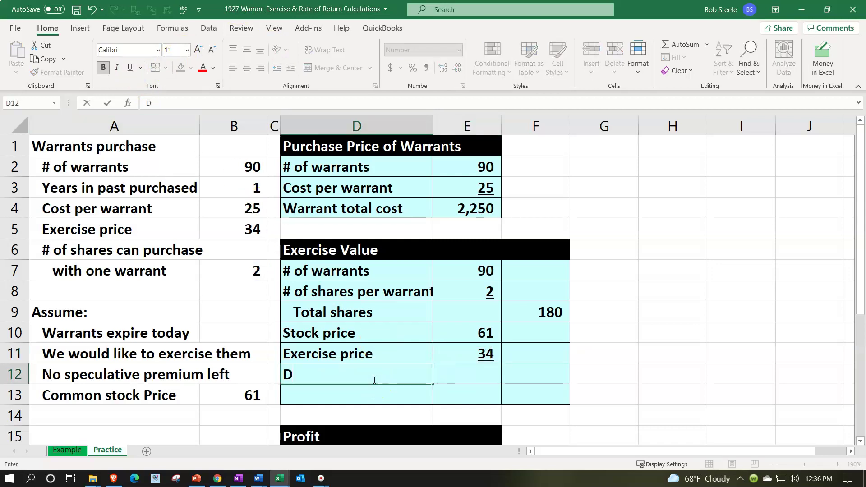
{"action": "type", "text": "ifference"}
{"action": "key", "text": "Tab"}
{"action": "key", "text": "Tab"}
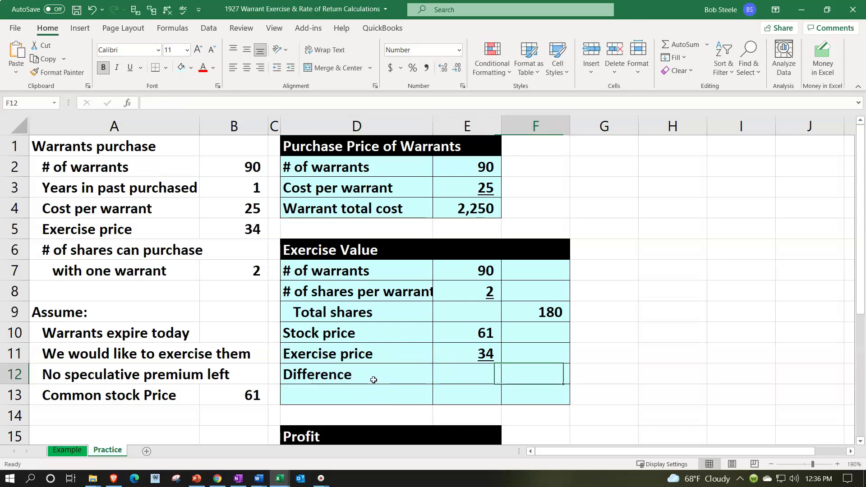
{"action": "type", "text": "="}
{"action": "key", "text": "Left"}
{"action": "key", "text": "Up"}
{"action": "key", "text": "Up"}
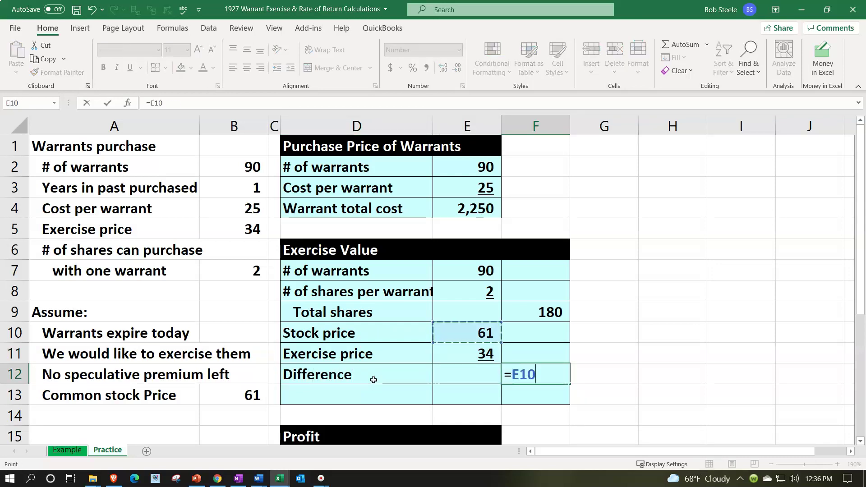
{"action": "type", "text": "-"}
{"action": "key", "text": "Left"}
{"action": "key", "text": "Up"}
{"action": "key", "text": "Return"}
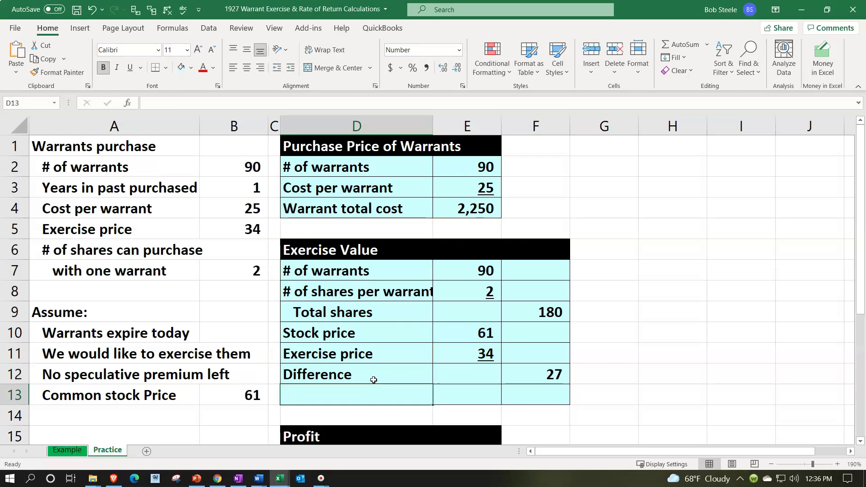
Step: Indent the Difference label in D12 and underline the 27 in F12
{"action": "left_click", "coordinate": [374, 380]}
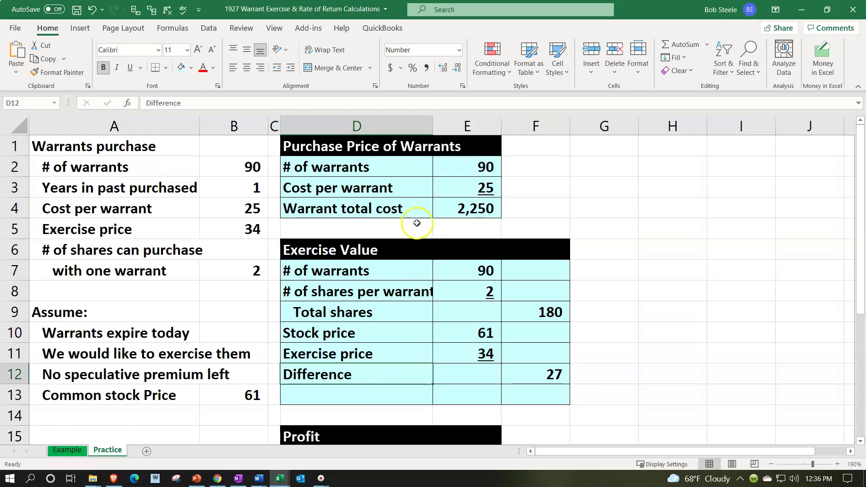
{"action": "left_click", "coordinate": [291, 67]}
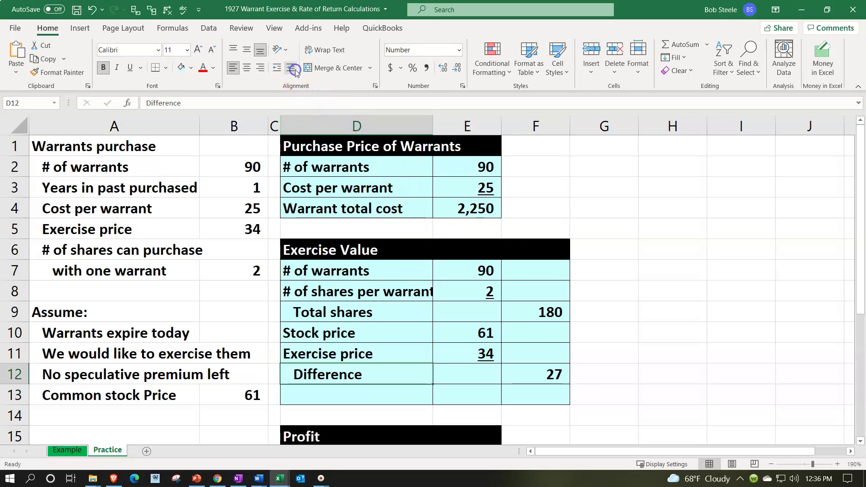
{"action": "left_click", "coordinate": [532, 370]}
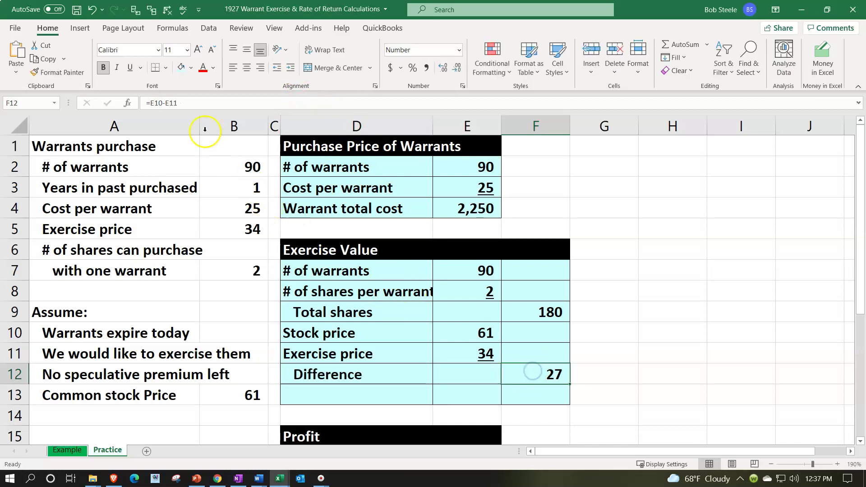
{"action": "left_click", "coordinate": [130, 67]}
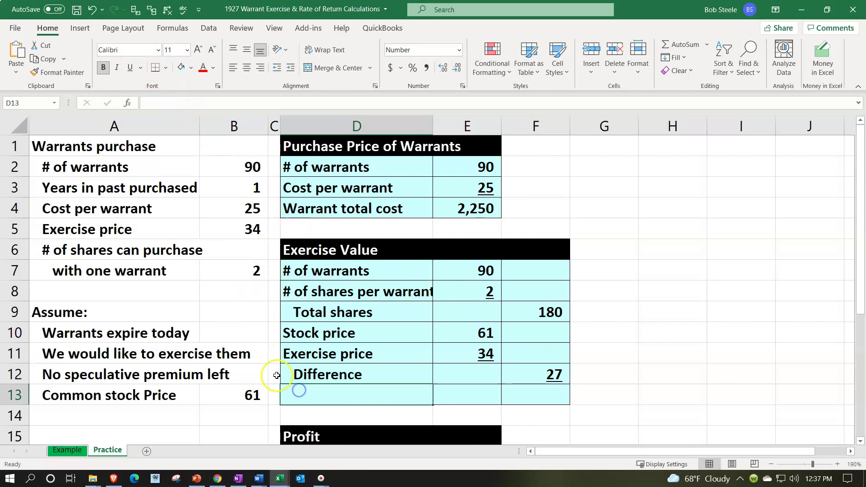
Step: Label D13 'Exercise value' and enter =F9*F12 in F13, fixing the minus to multiply
{"action": "type", "text": "Ex"}
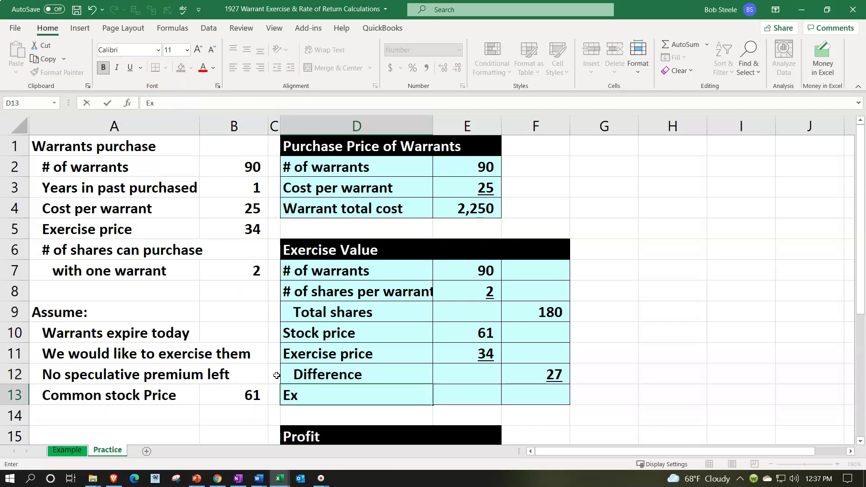
{"action": "type", "text": "ercise value"}
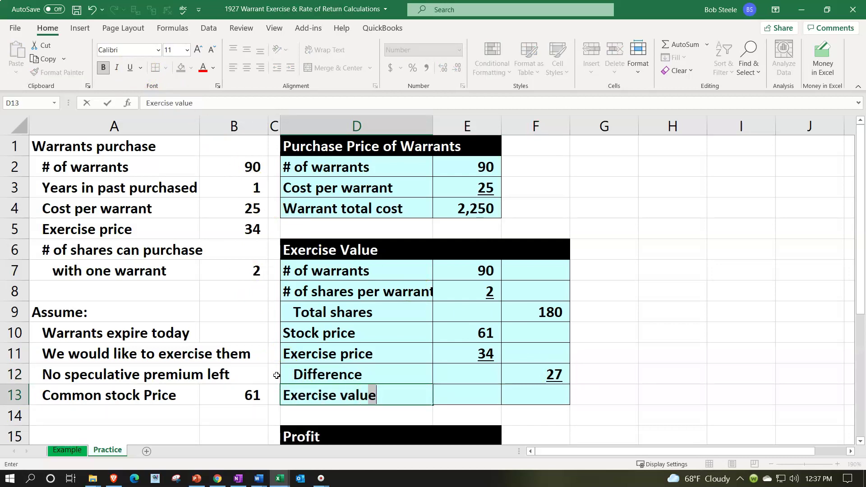
{"action": "key", "text": "Tab"}
{"action": "key", "text": "Tab"}
{"action": "type", "text": "="}
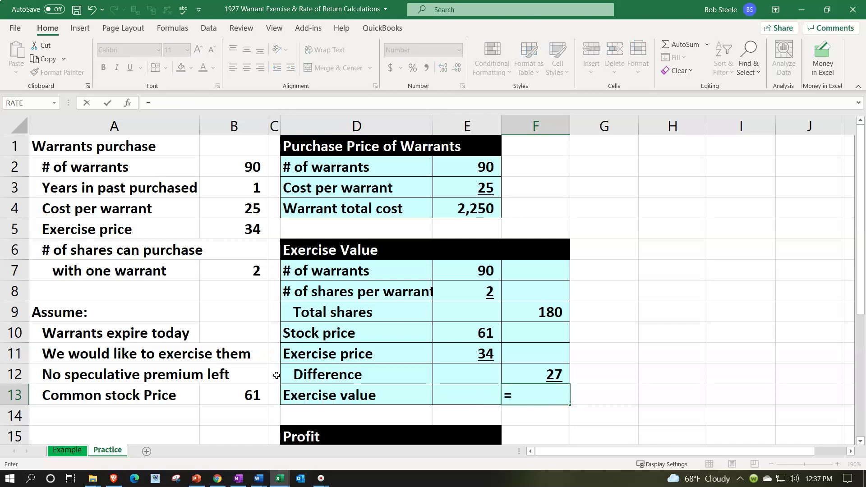
{"action": "key", "text": "Up"}
{"action": "key", "text": "Up"}
{"action": "key", "text": "Up"}
{"action": "key", "text": "Up"}
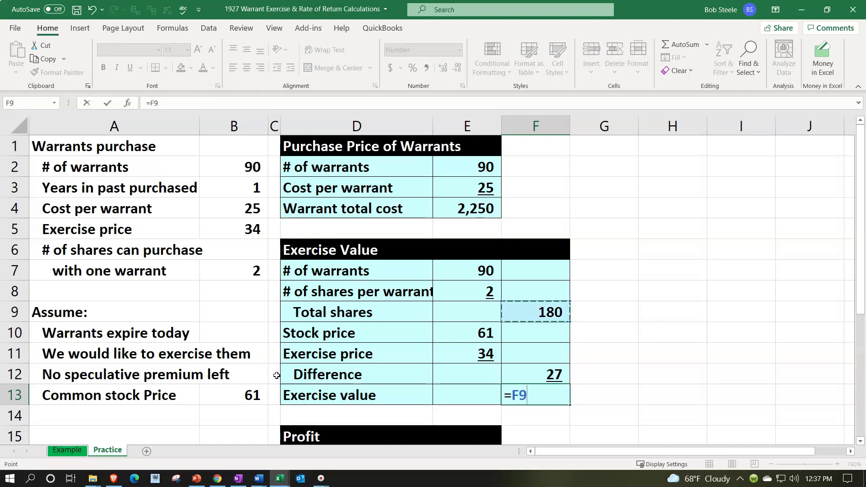
{"action": "type", "text": "-"}
{"action": "key", "text": "Up"}
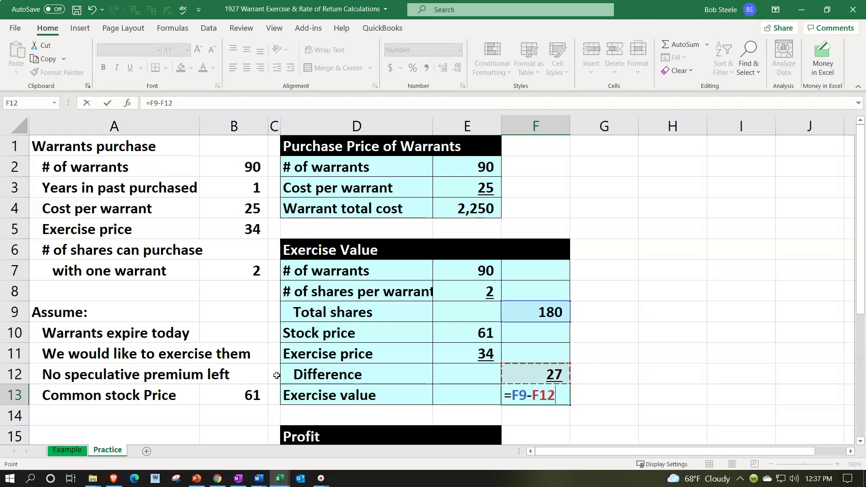
{"action": "key", "text": "BackSpace"}
{"action": "key", "text": "BackSpace"}
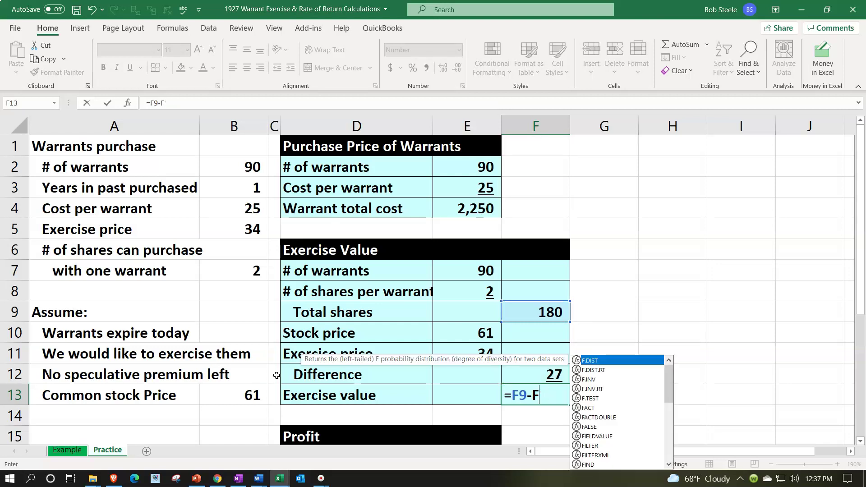
{"action": "key", "text": "BackSpace"}
{"action": "key", "text": "BackSpace"}
{"action": "type", "text": "*"}
{"action": "key", "text": "Up"}
{"action": "key", "text": "Return"}
{"action": "key", "text": "Right"}
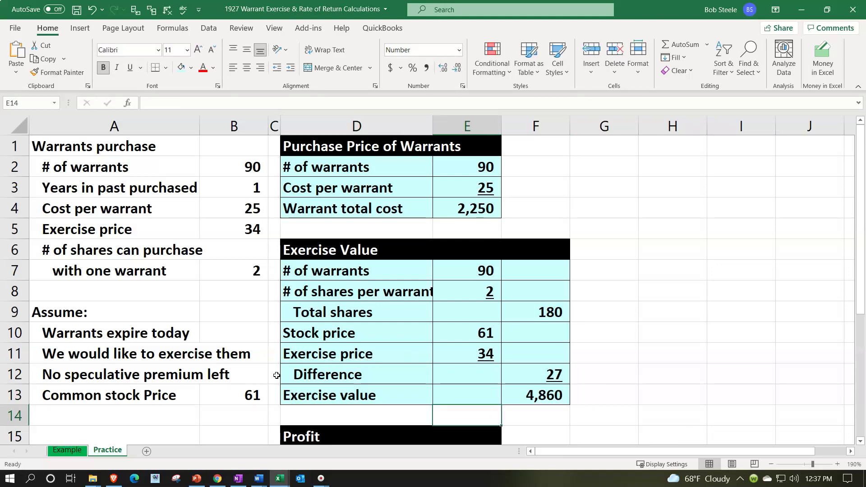
{"action": "left_click", "coordinate": [529, 312]}
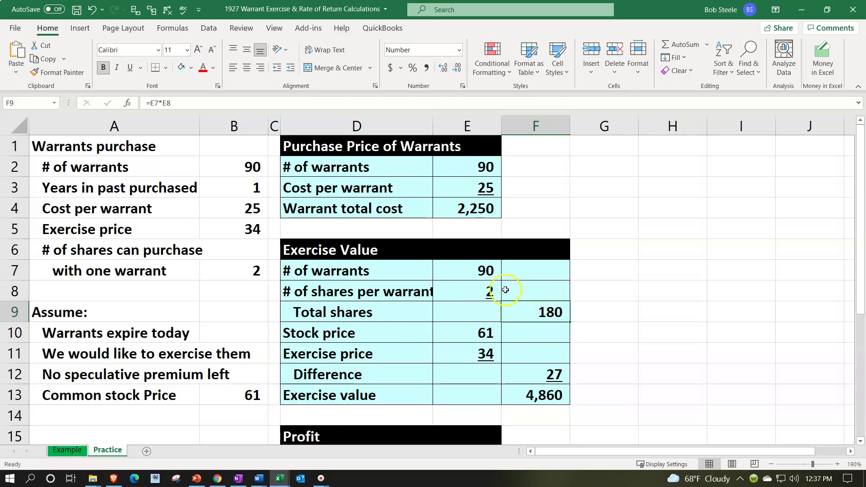
{"action": "left_click", "coordinate": [481, 271]}
{"action": "left_click", "coordinate": [478, 287]}
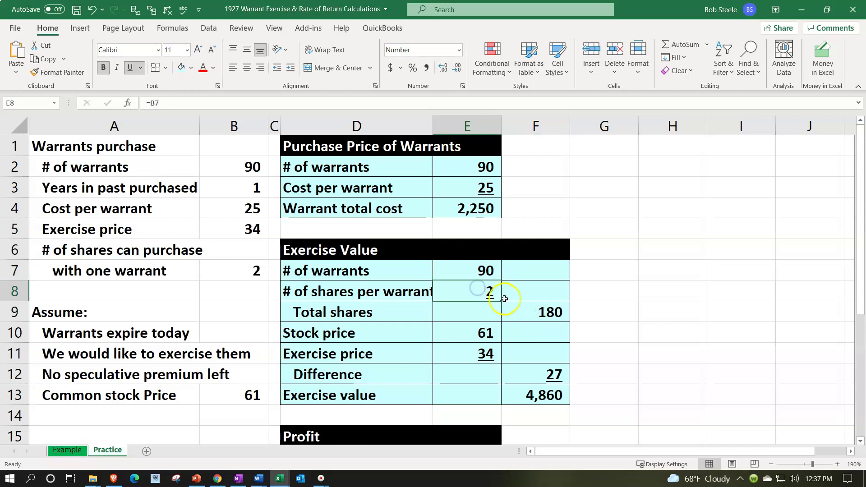
{"action": "left_click", "coordinate": [519, 307]}
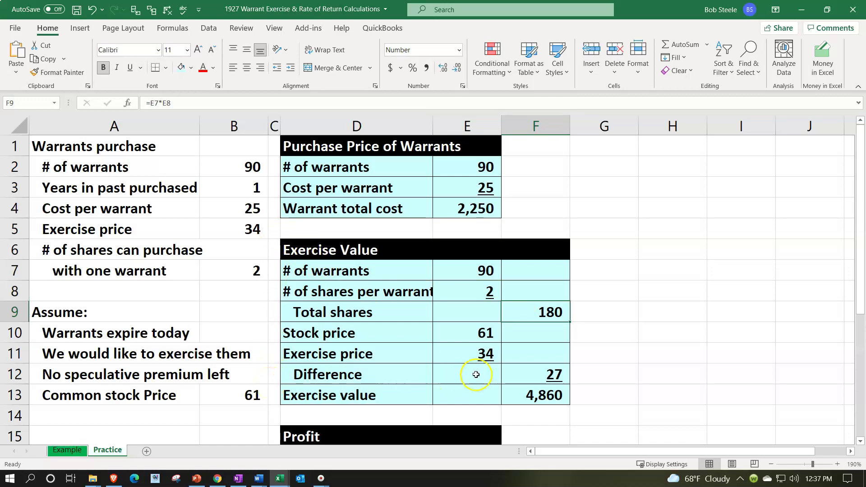
{"action": "left_click", "coordinate": [515, 371]}
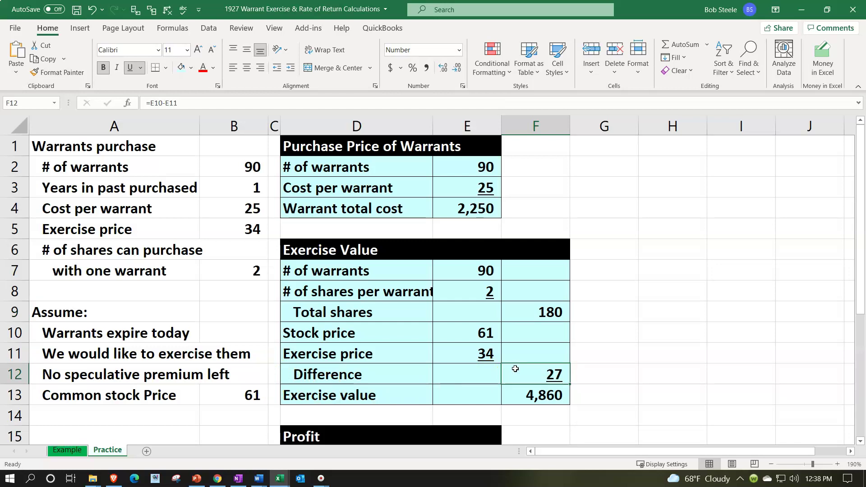
{"action": "left_click", "coordinate": [611, 303]}
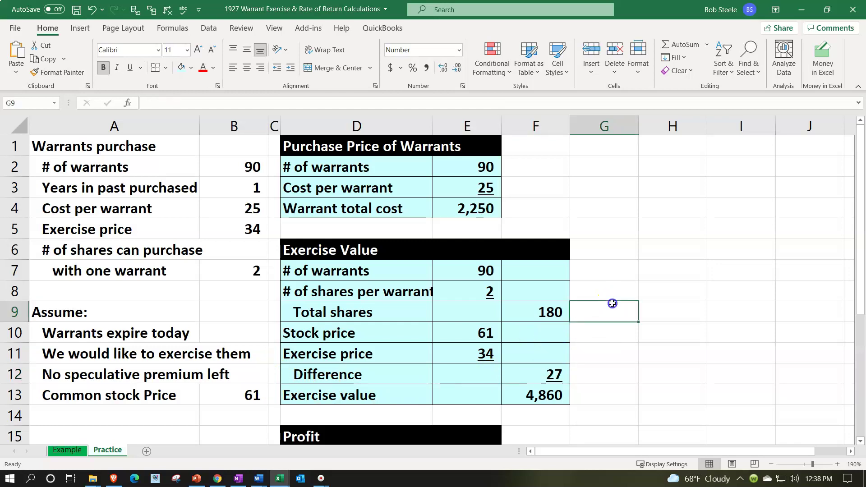
{"action": "key", "text": "Down"}
{"action": "key", "text": "Down"}
{"action": "key", "text": "Down"}
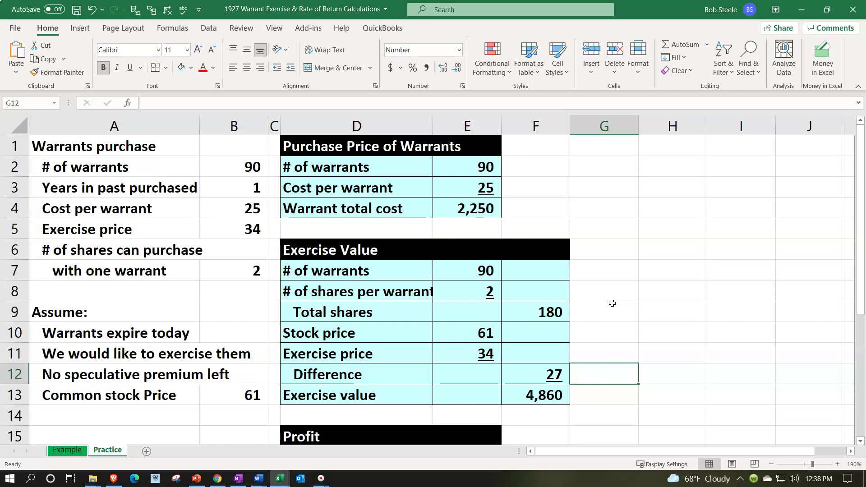
{"action": "key", "text": "Down"}
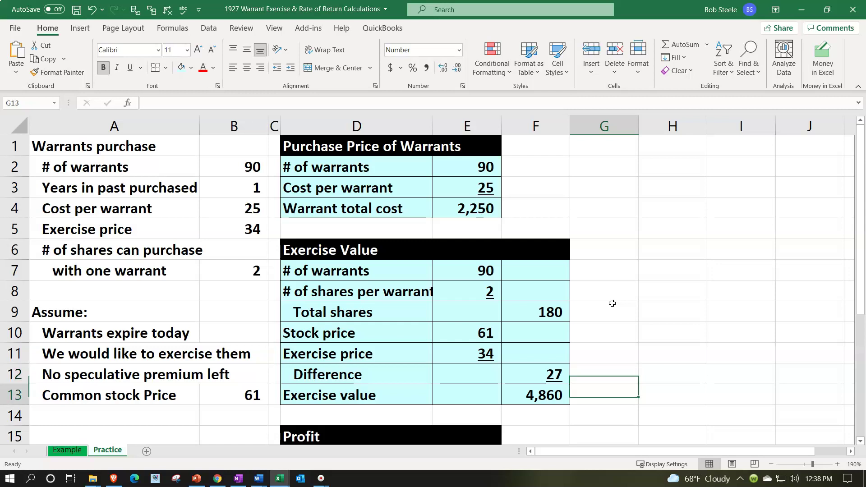
Step: Start the Profit table with the Exercise value label and amount 4,860 linked from row 13
{"action": "scroll", "coordinate": [612, 303], "scroll_direction": "down", "scroll_amount": 2}
{"action": "left_click", "coordinate": [383, 333]}
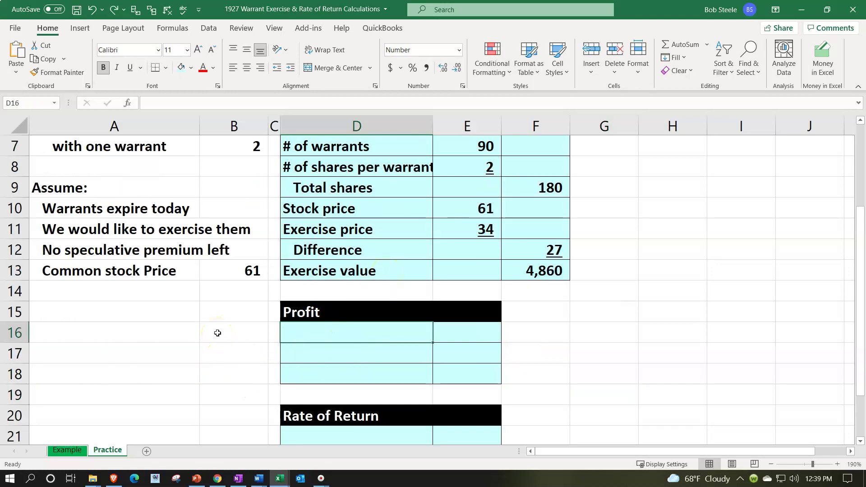
{"action": "type", "text": "="}
{"action": "key", "text": "Up"}
{"action": "key", "text": "Up"}
{"action": "key", "text": "Up"}
{"action": "key", "text": "Tab"}
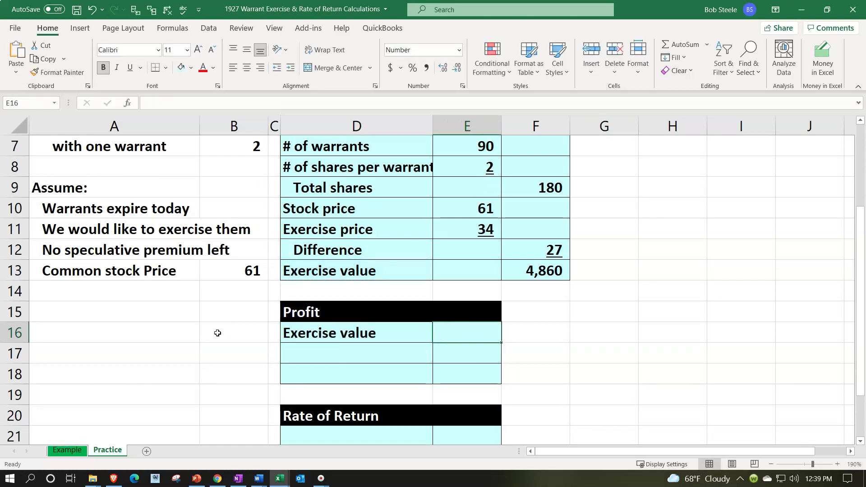
{"action": "type", "text": "="}
{"action": "key", "text": "Right"}
{"action": "key", "text": "Right"}
{"action": "key", "text": "Up"}
{"action": "key", "text": "Up"}
{"action": "key", "text": "Up"}
{"action": "key", "text": "Left"}
{"action": "key", "text": "Return"}
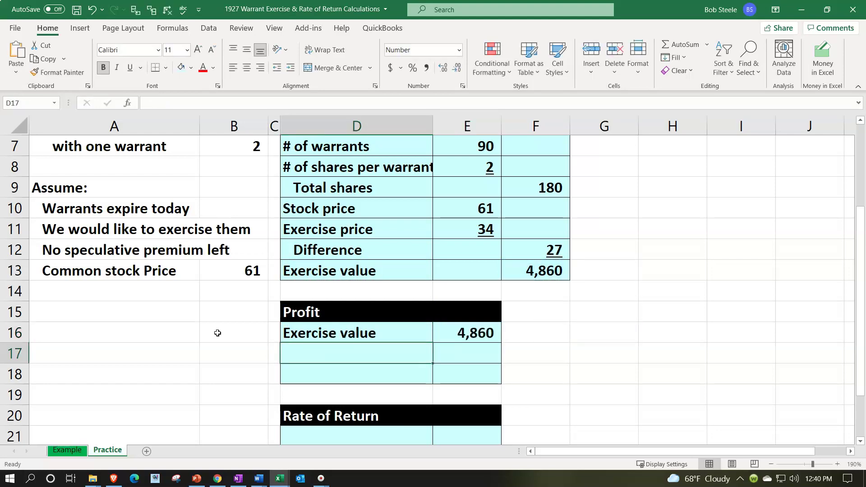
Step: Link the next row to the Warrant total cost label and its 2,250 in E4
{"action": "type", "text": "="}
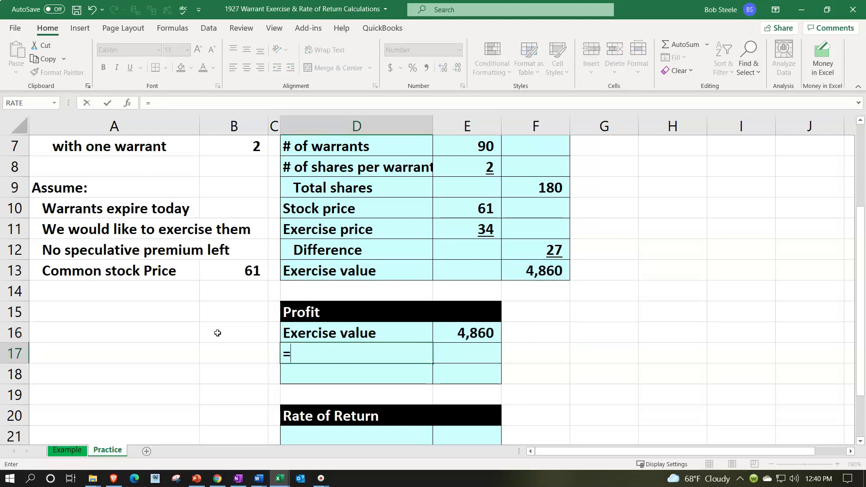
{"action": "scroll", "coordinate": [217, 333], "scroll_direction": "up", "scroll_amount": 2}
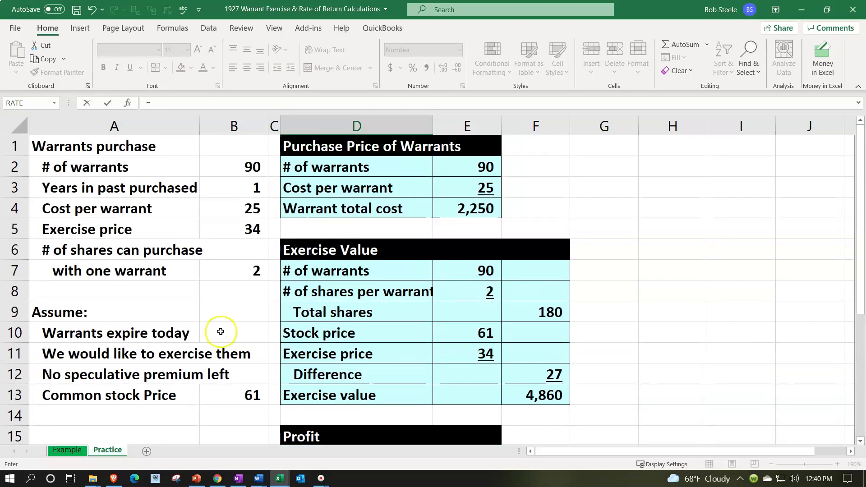
{"action": "left_click", "coordinate": [345, 208]}
{"action": "key", "text": "Tab"}
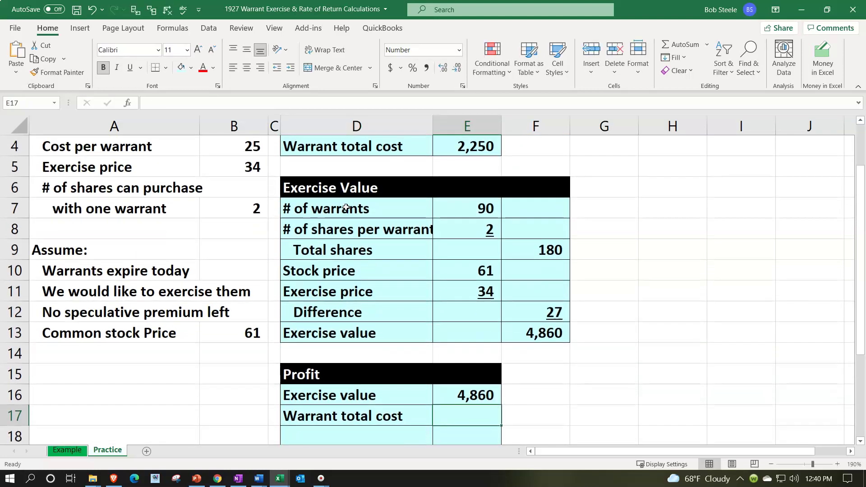
{"action": "type", "text": "="}
{"action": "scroll", "coordinate": [421, 183], "scroll_direction": "up", "scroll_amount": 1}
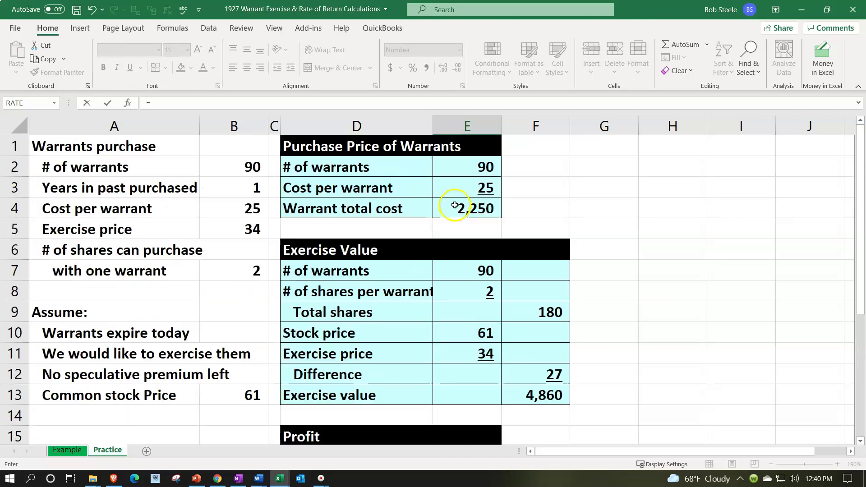
{"action": "left_click", "coordinate": [454, 199]}
{"action": "key", "text": "Return"}
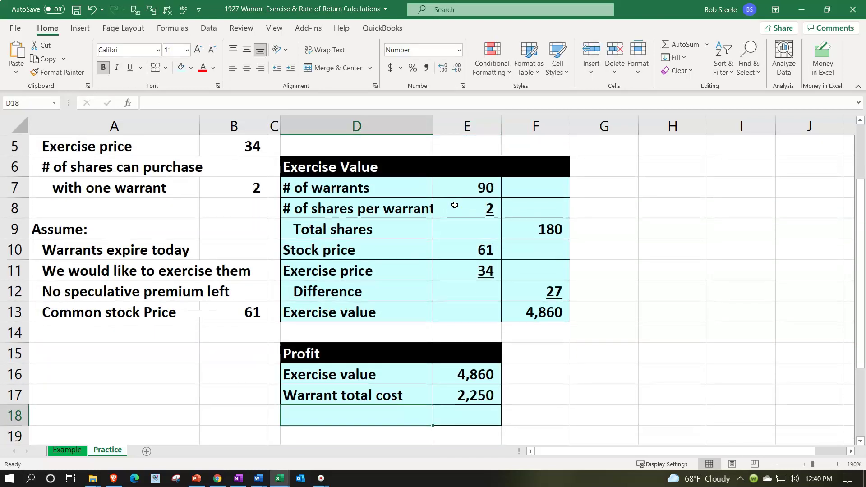
Step: Add a 'Profit' label in D18 with =E16-E17 in E18, giving 2,610
{"action": "type", "text": "Pri"}
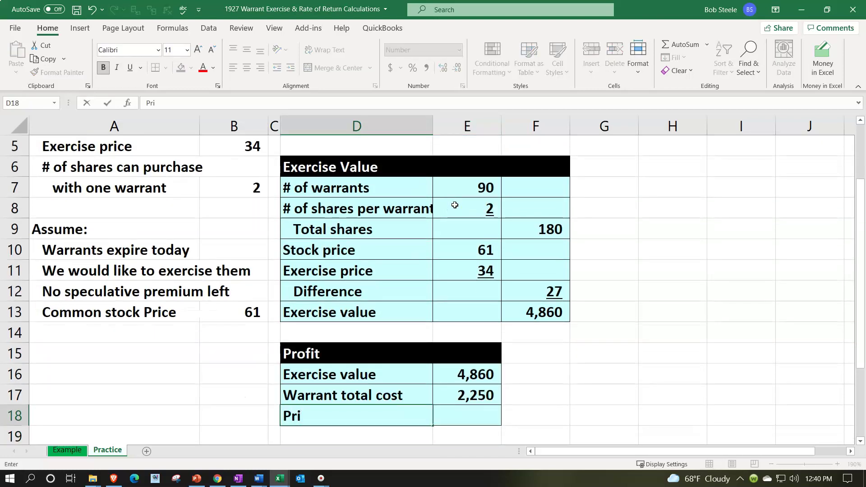
{"action": "type", "text": "ofit"}
{"action": "key", "text": "Tab"}
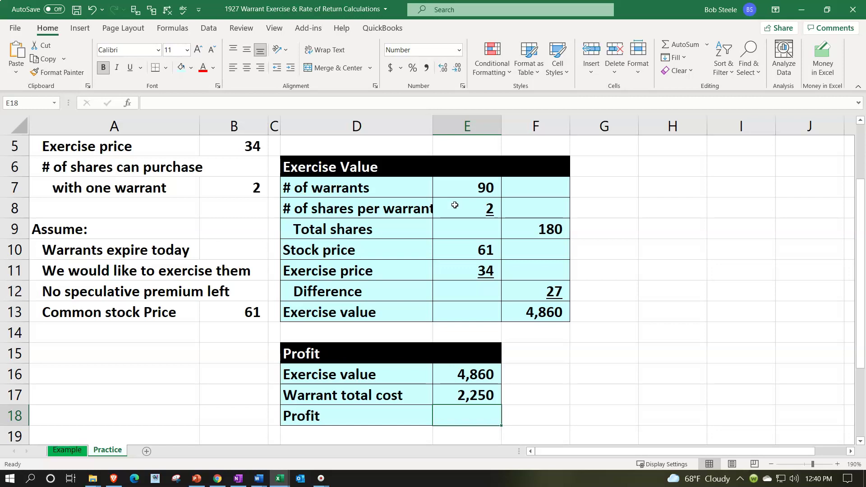
{"action": "type", "text": "="}
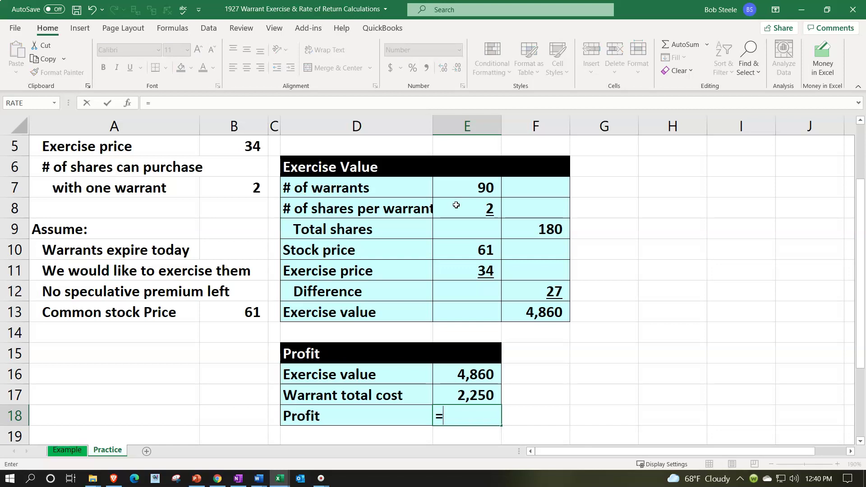
{"action": "key", "text": "Up"}
{"action": "key", "text": "Up"}
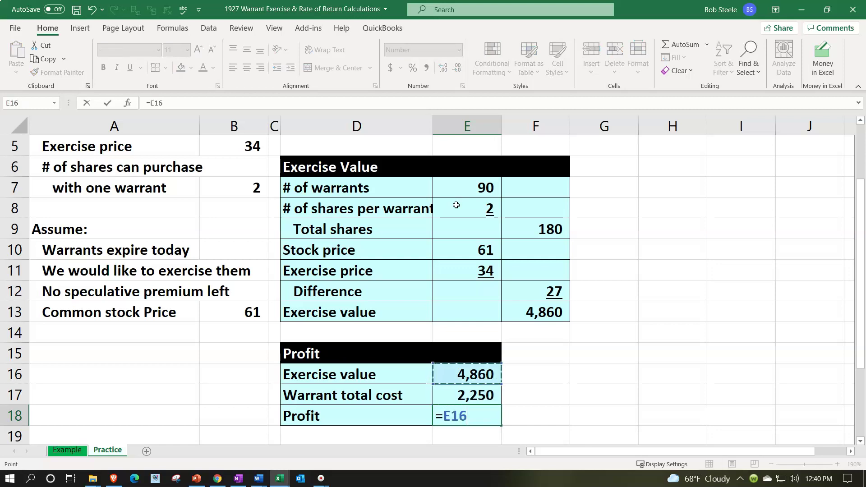
{"action": "type", "text": "-"}
{"action": "key", "text": "Up"}
{"action": "key", "text": "Return"}
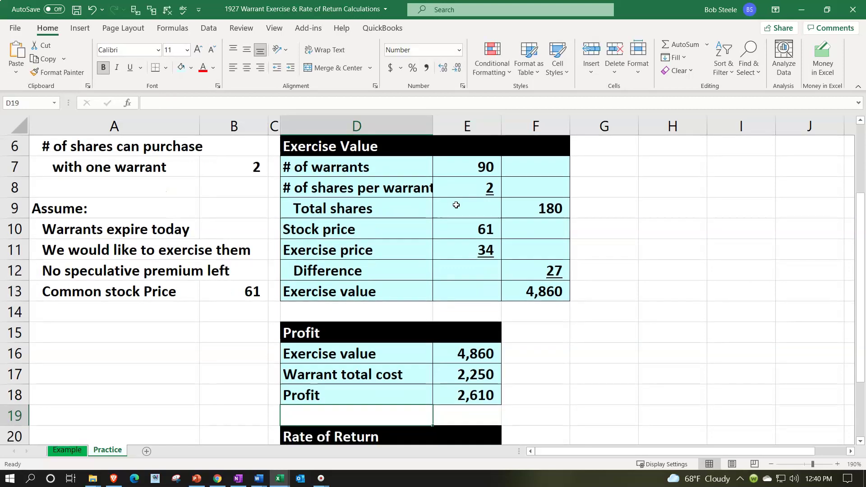
{"action": "key", "text": "Up"}
{"action": "key", "text": "Up"}
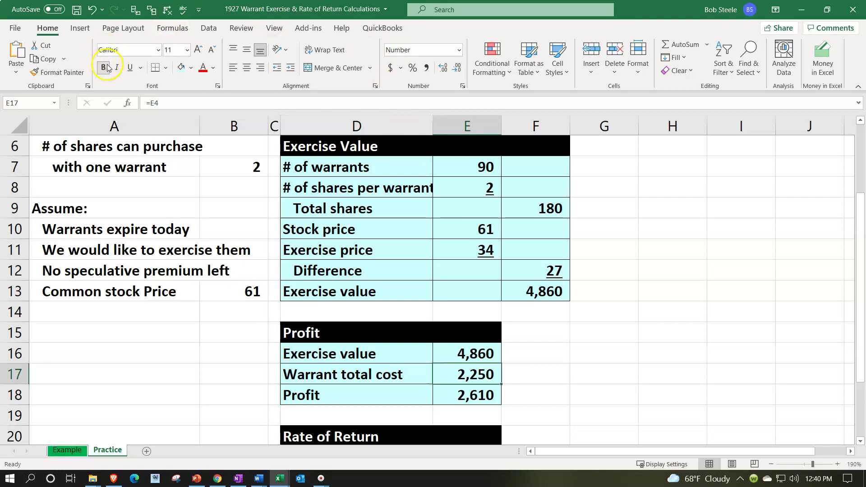
Step: Underline the 2,250 warrant total cost in E17
{"action": "left_click", "coordinate": [131, 66]}
{"action": "left_click", "coordinate": [293, 331]}
{"action": "scroll", "coordinate": [299, 324], "scroll_direction": "down", "scroll_amount": 2}
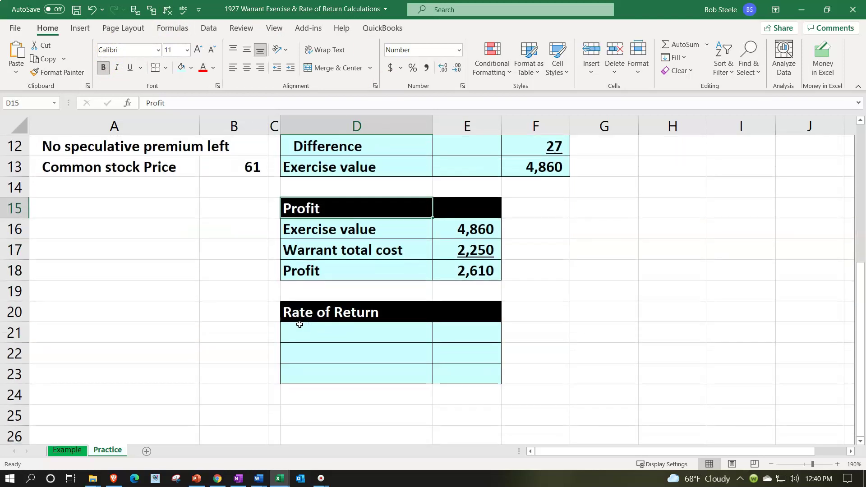
Step: Link the Profit label and its 2,610 amount into row 21 of the Rate of Return table
{"action": "left_click", "coordinate": [309, 328]}
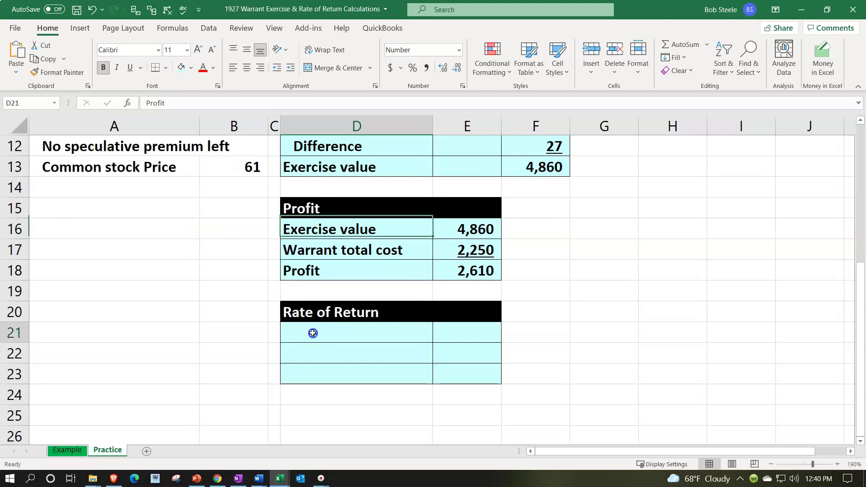
{"action": "type", "text": "="}
{"action": "left_click", "coordinate": [340, 309]}
{"action": "key", "text": "Up"}
{"action": "key", "text": "Up"}
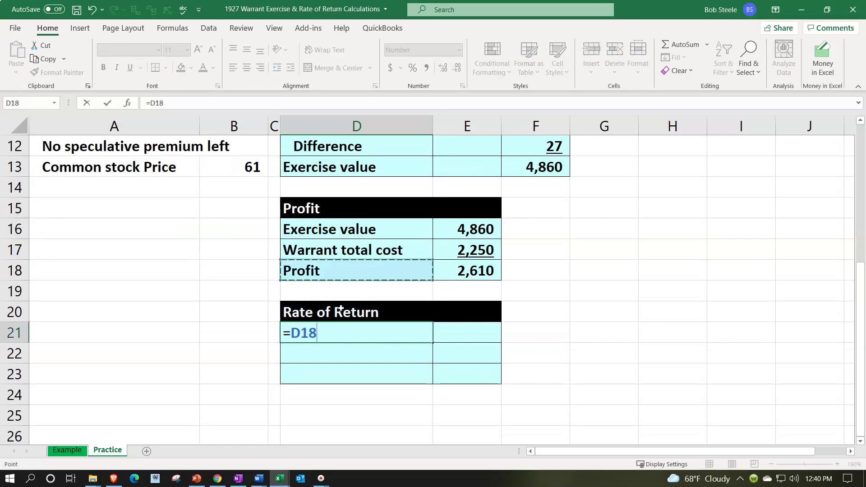
{"action": "key", "text": "Tab"}
{"action": "type", "text": "+"}
{"action": "key", "text": "Up"}
{"action": "key", "text": "Up"}
{"action": "key", "text": "Up"}
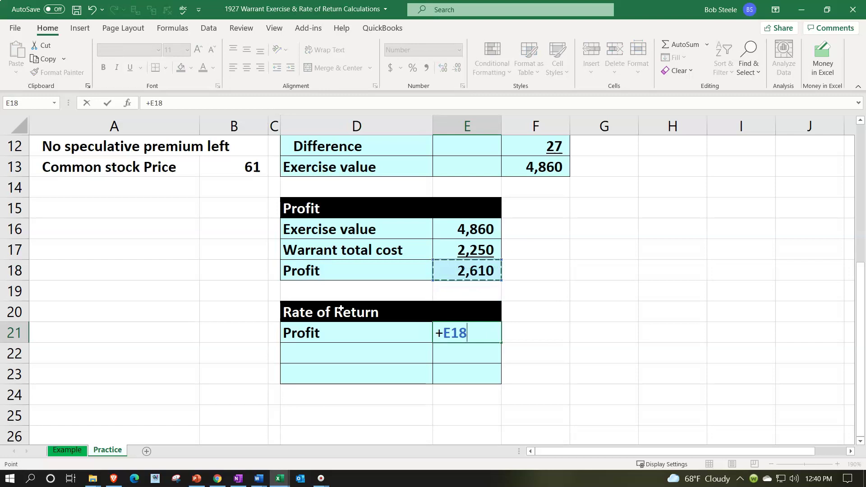
{"action": "key", "text": "Return"}
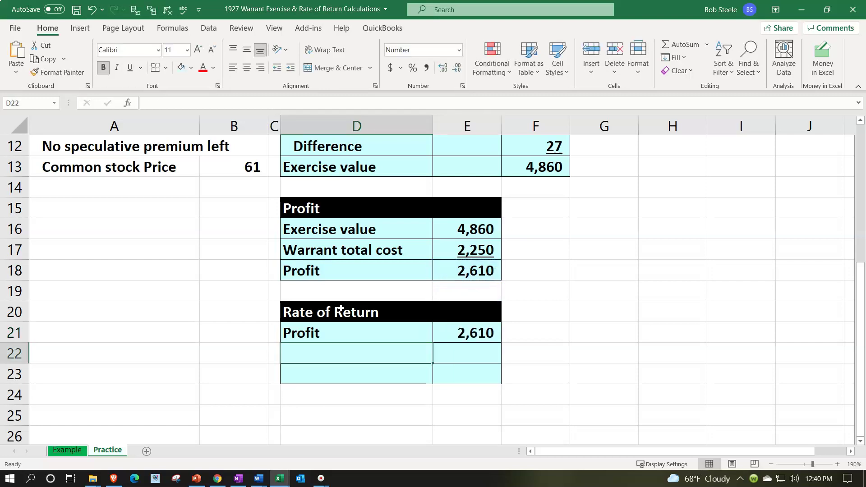
Step: Link the Warrant total cost label and its 2,250 amount into row 22
{"action": "type", "text": "+"}
{"action": "key", "text": "Up"}
{"action": "key", "text": "Up"}
{"action": "key", "text": "Up"}
{"action": "key", "text": "Up"}
{"action": "key", "text": "Up"}
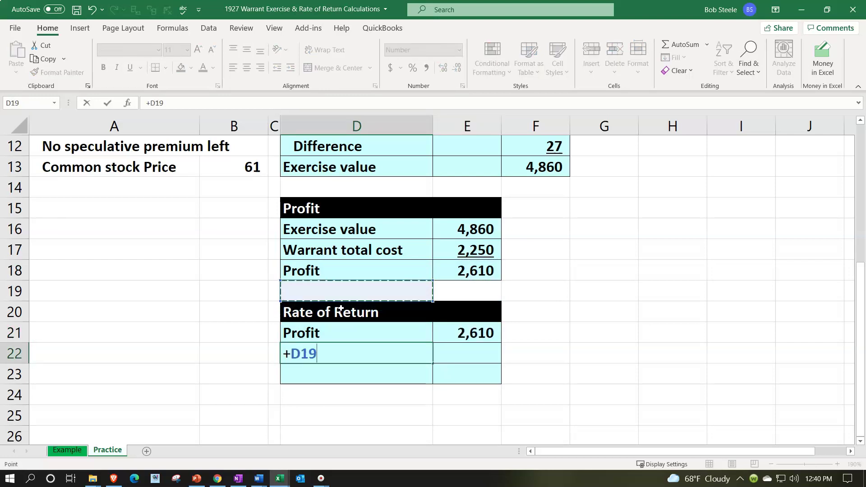
{"action": "key", "text": "Tab"}
{"action": "type", "text": "+"}
{"action": "key", "text": "Up"}
{"action": "key", "text": "Up"}
{"action": "key", "text": "Up"}
{"action": "key", "text": "Up"}
{"action": "key", "text": "Up"}
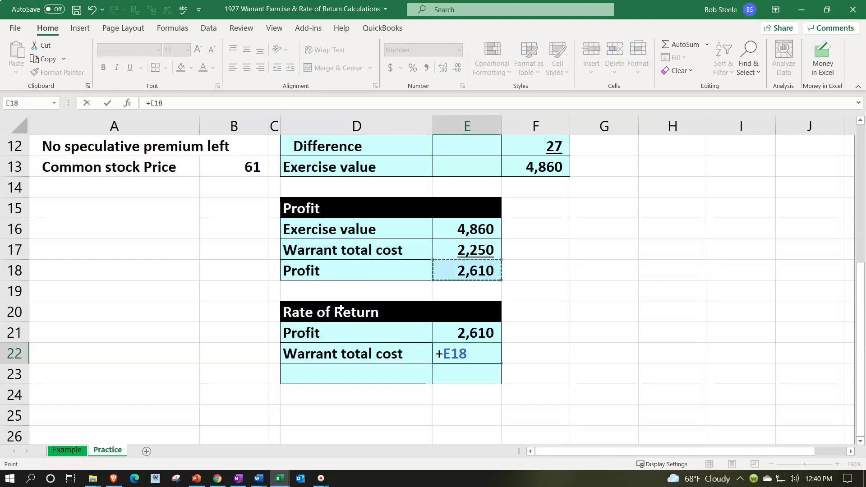
{"action": "key", "text": "Return"}
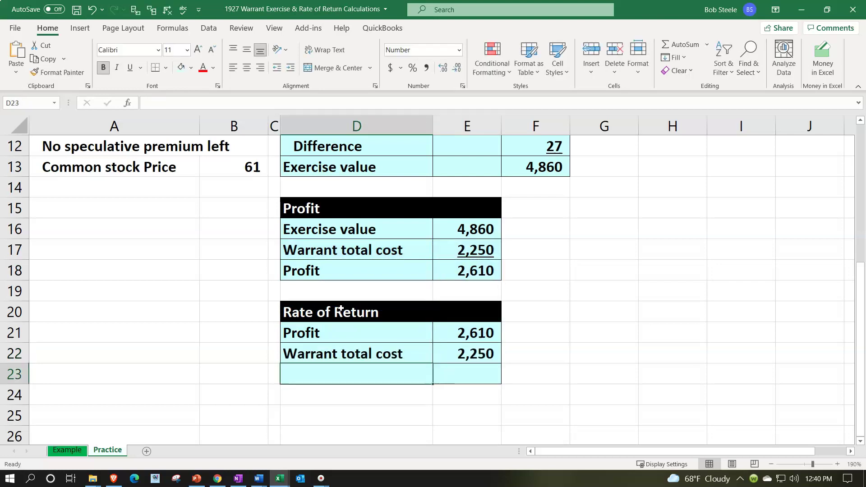
Step: Add a 'Rate of return' row with =E21/E22 in E23, formatted as a percentage (116%)
{"action": "type", "text": "E"}
{"action": "key", "text": "BackSpace"}
{"action": "type", "text": "Rate of retur"}
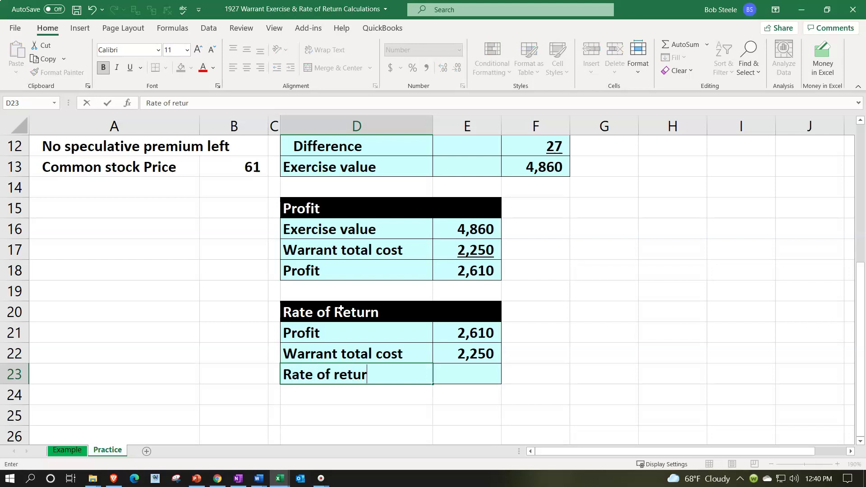
{"action": "type", "text": "n"}
{"action": "key", "text": "Tab"}
{"action": "type", "text": "="}
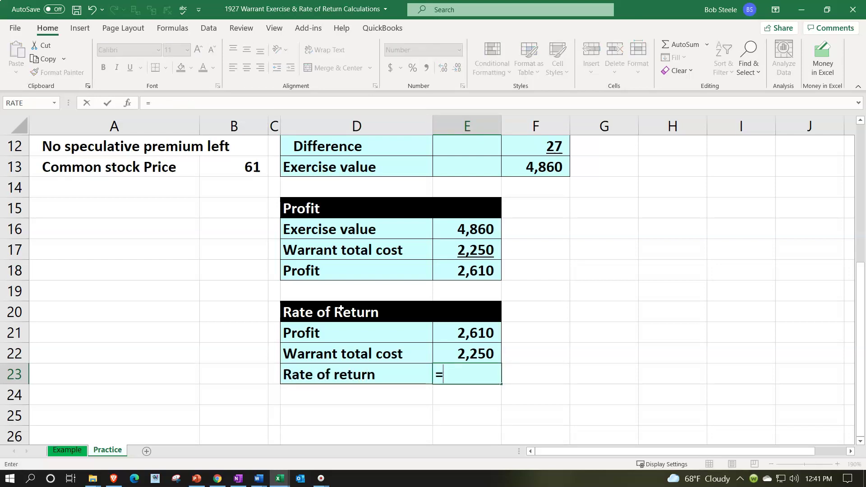
{"action": "key", "text": "Up"}
{"action": "key", "text": "Up"}
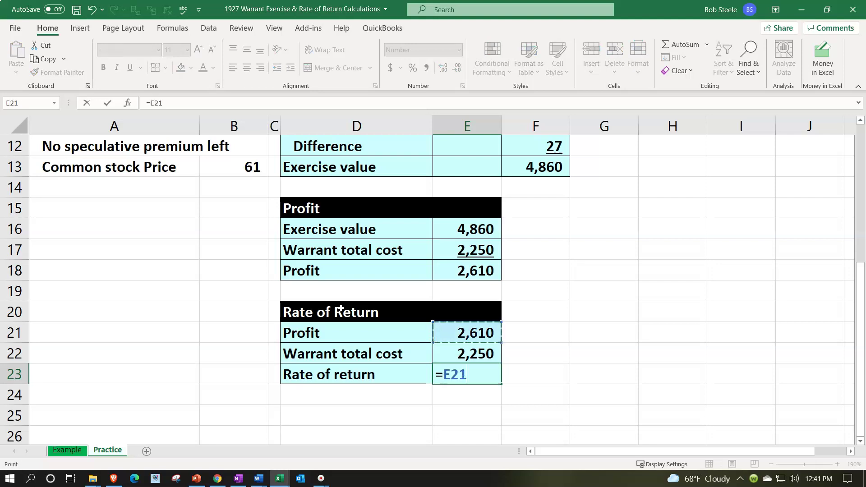
{"action": "type", "text": "/"}
{"action": "key", "text": "Up"}
{"action": "key", "text": "Return"}
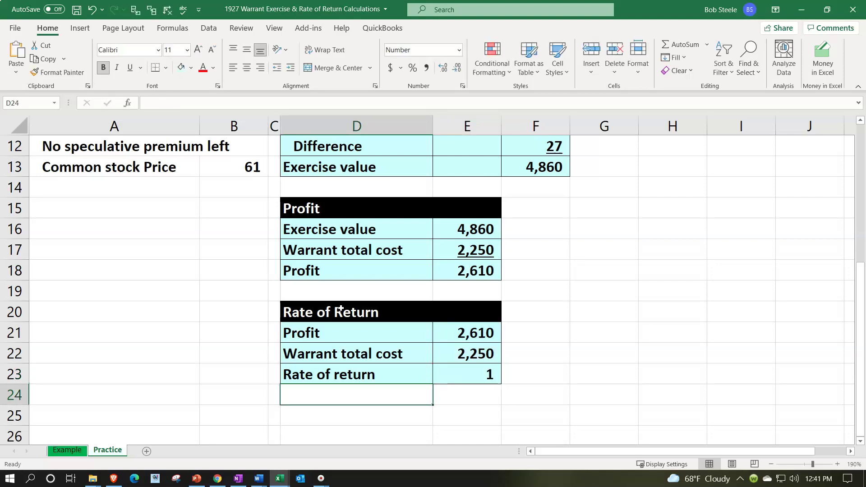
{"action": "key", "text": "Up"}
{"action": "key", "text": "Right"}
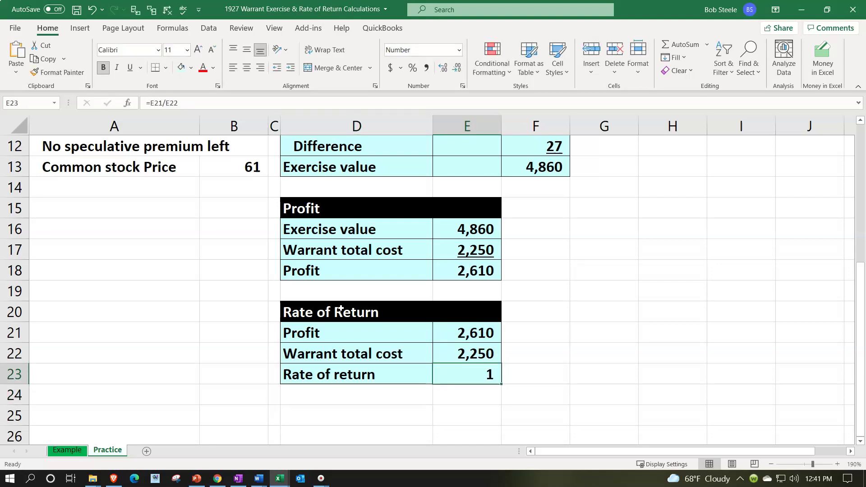
{"action": "left_click", "coordinate": [412, 72]}
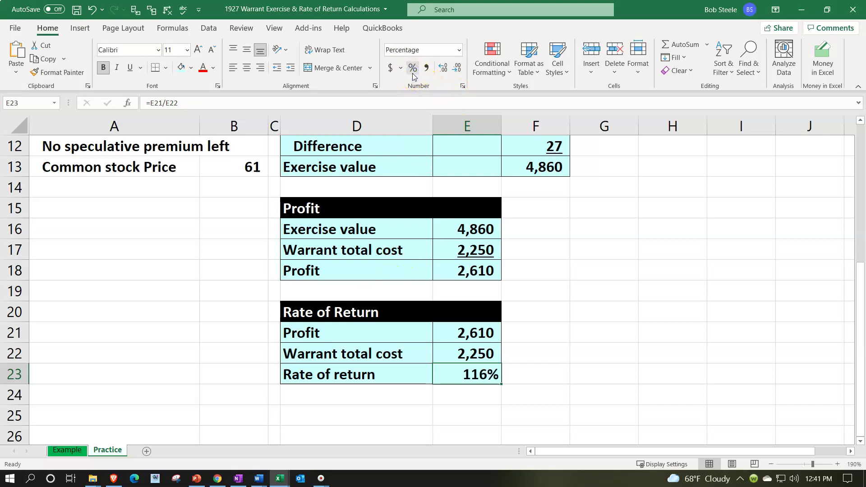